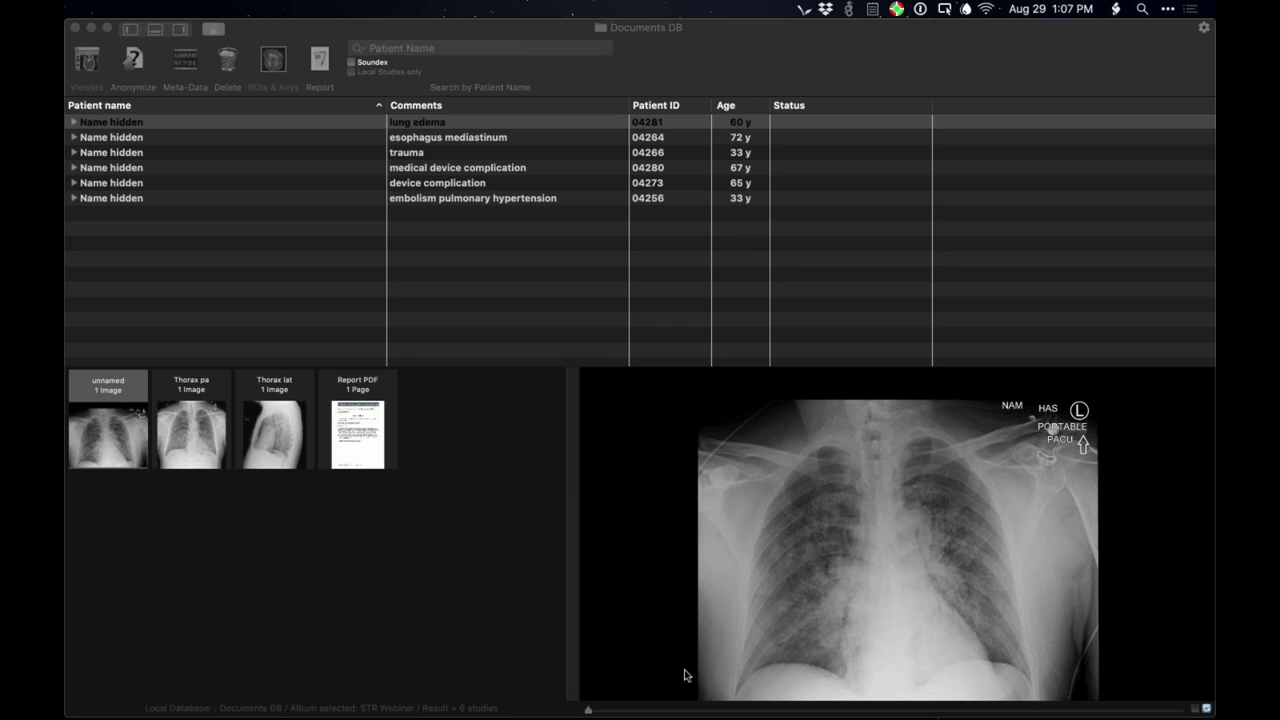
Step: Open the lung edema case's unnamed portable chest X-ray in the 2D viewer
click(797, 616)
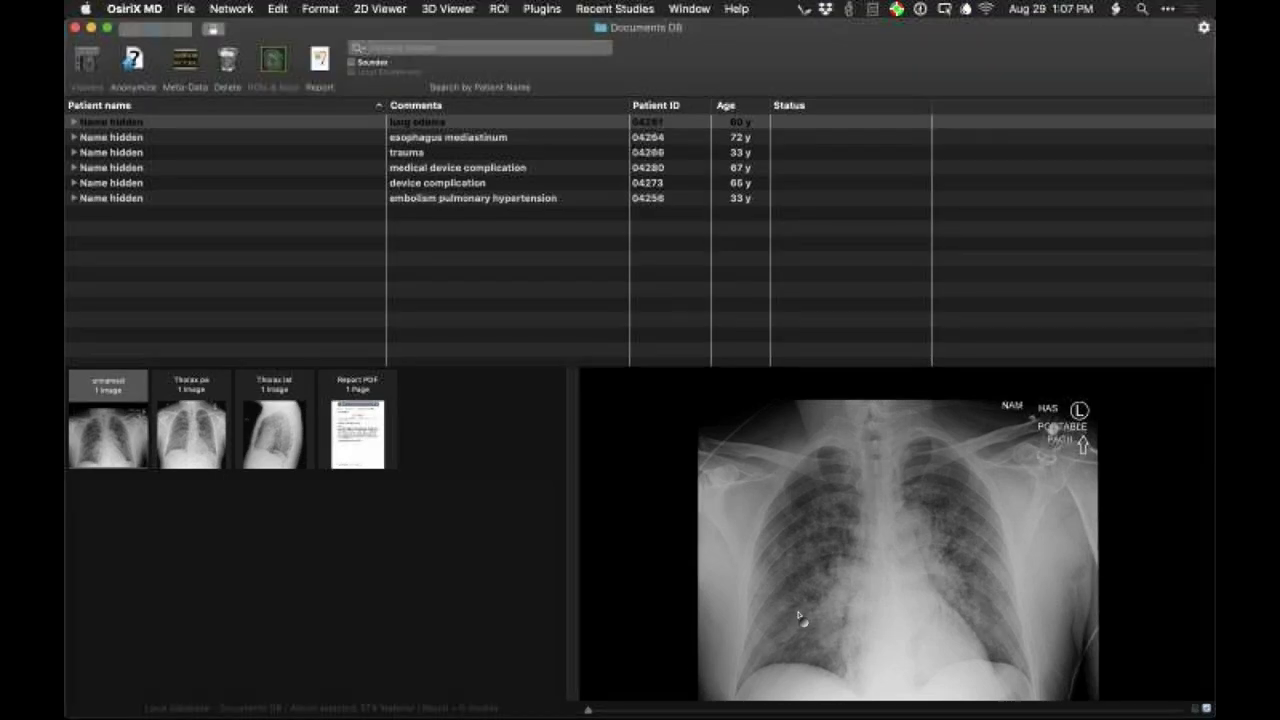
double_click(799, 617)
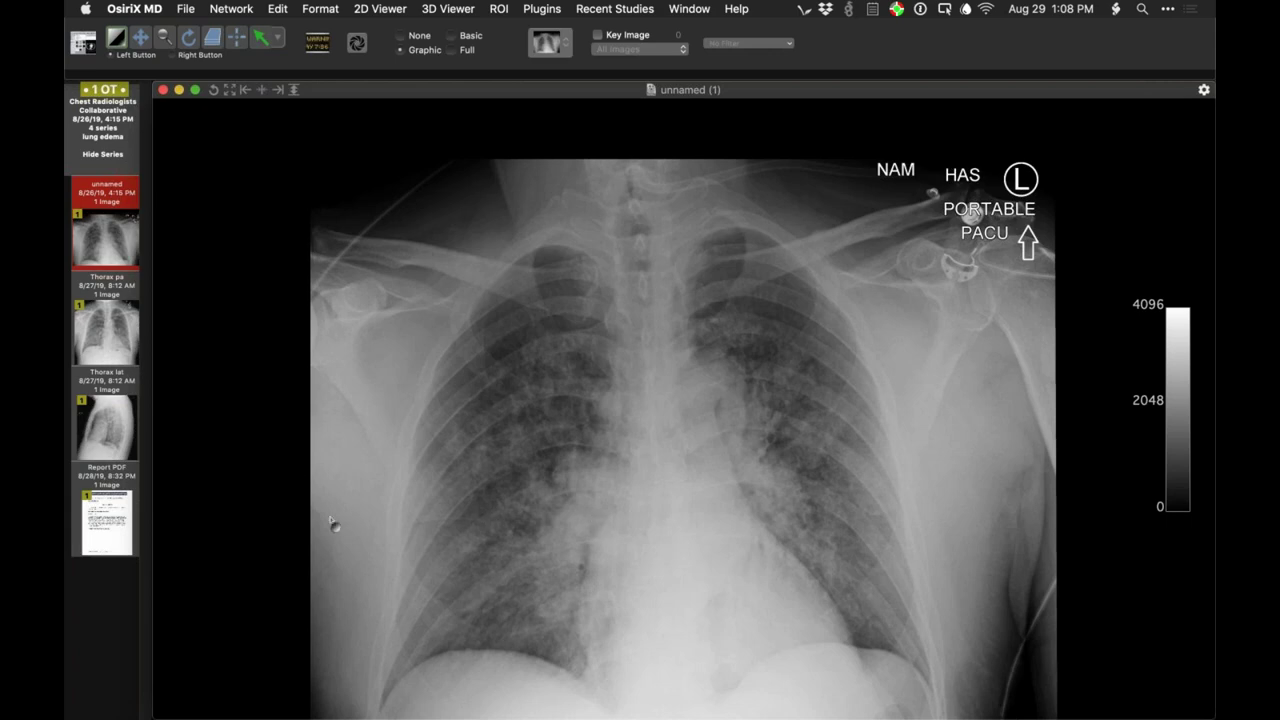
Step: Tile the Report PDF case summary beside the portable chest X-ray
click(106, 522)
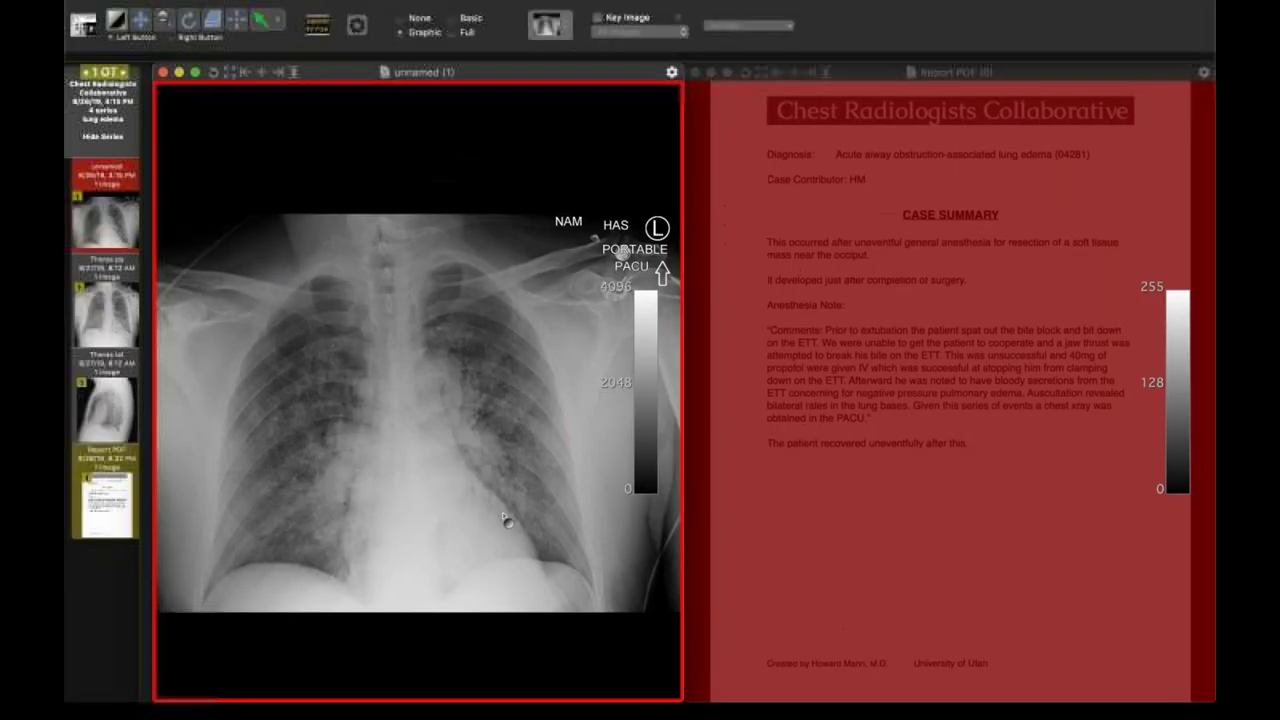
Step: Cycle the annotation overlay level to None on the X-ray and case summary
key(Tab)
key(Tab)
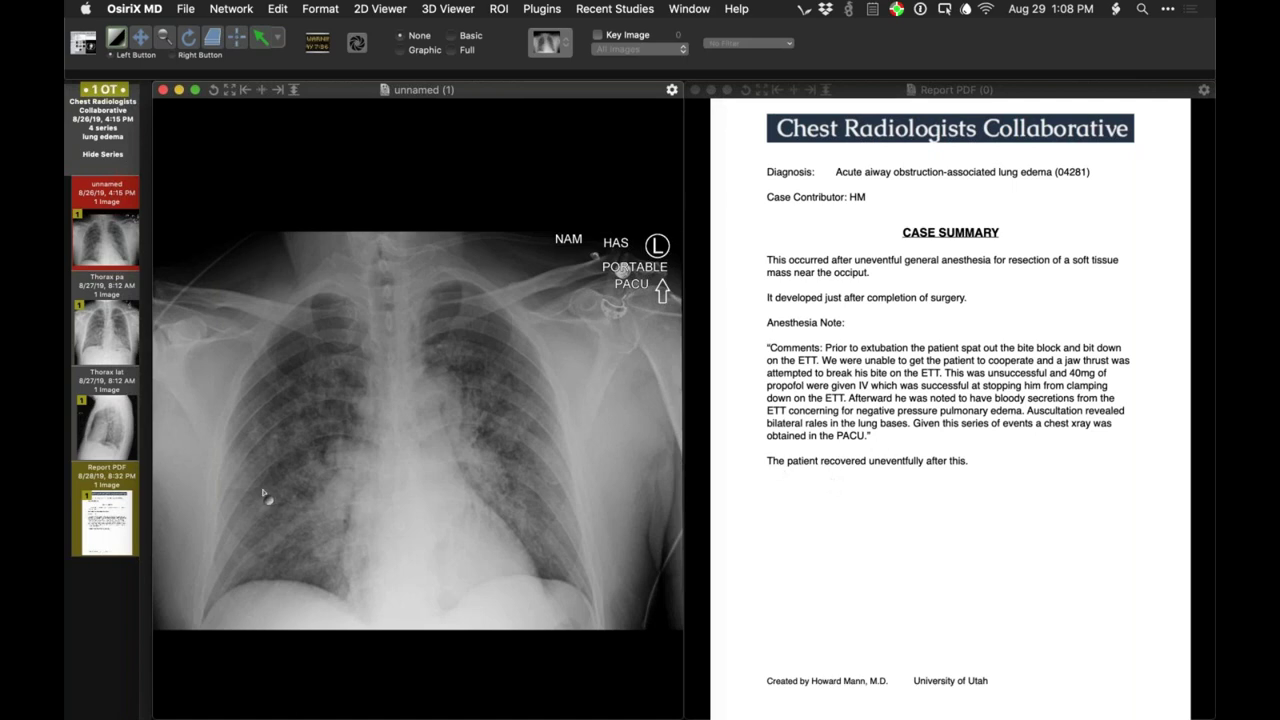
Step: Load the Thorax pa radiograph in place of the report, beside the portable film
drag(105, 335, 831, 400)
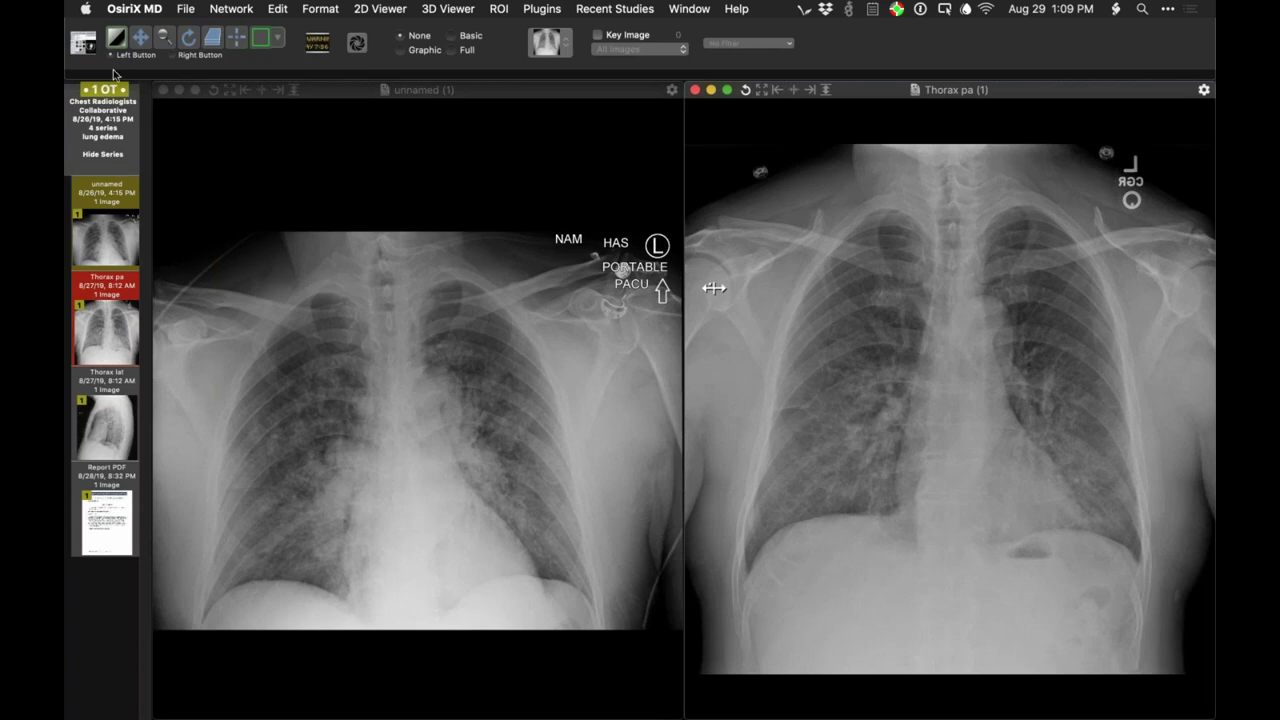
Step: Close the viewers and return to the Documents DB study list
click(86, 46)
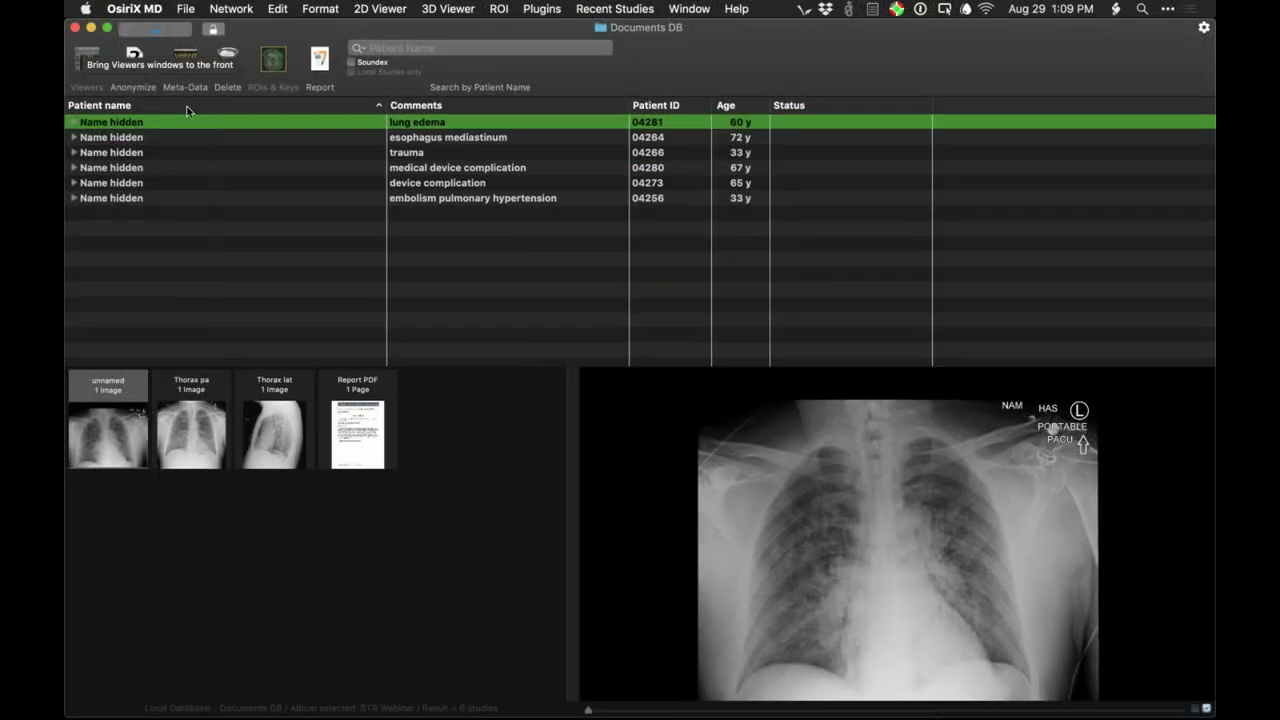
Step: Open the device complication case's 1/17/18 W Chest PA. film with the 8/13/19 W CHEST PA beside it
click(147, 184)
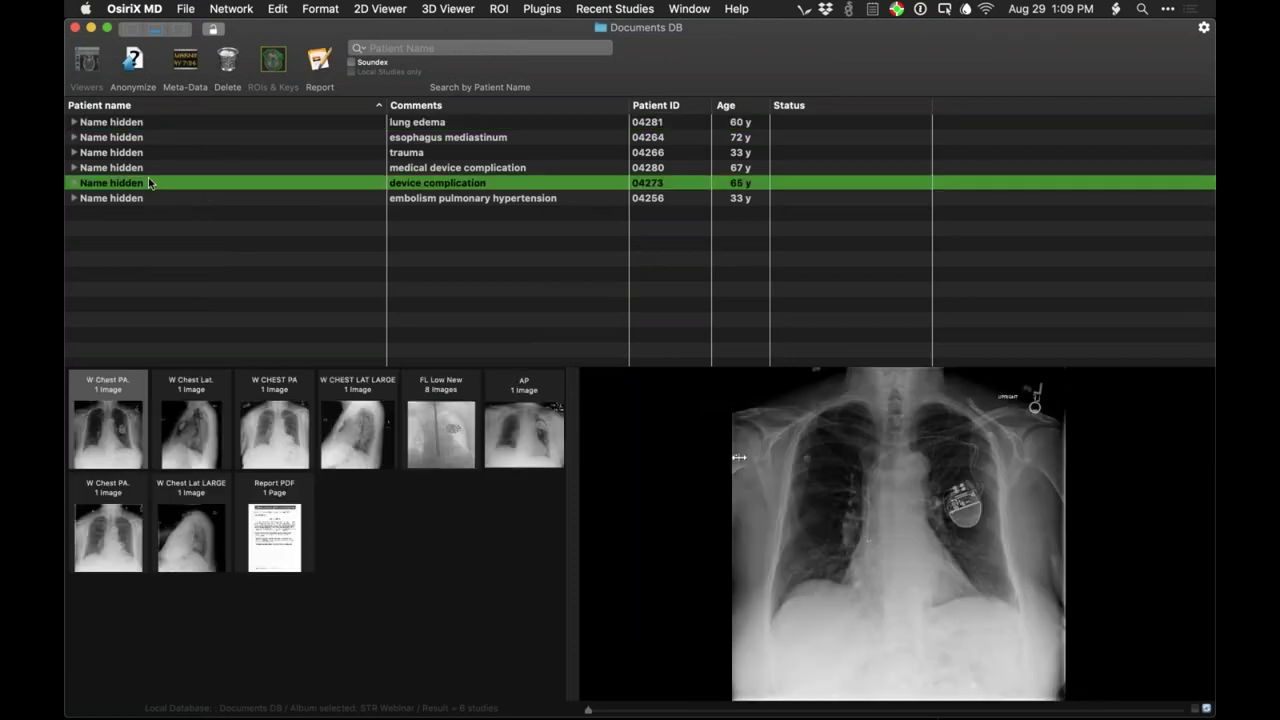
double_click(97, 432)
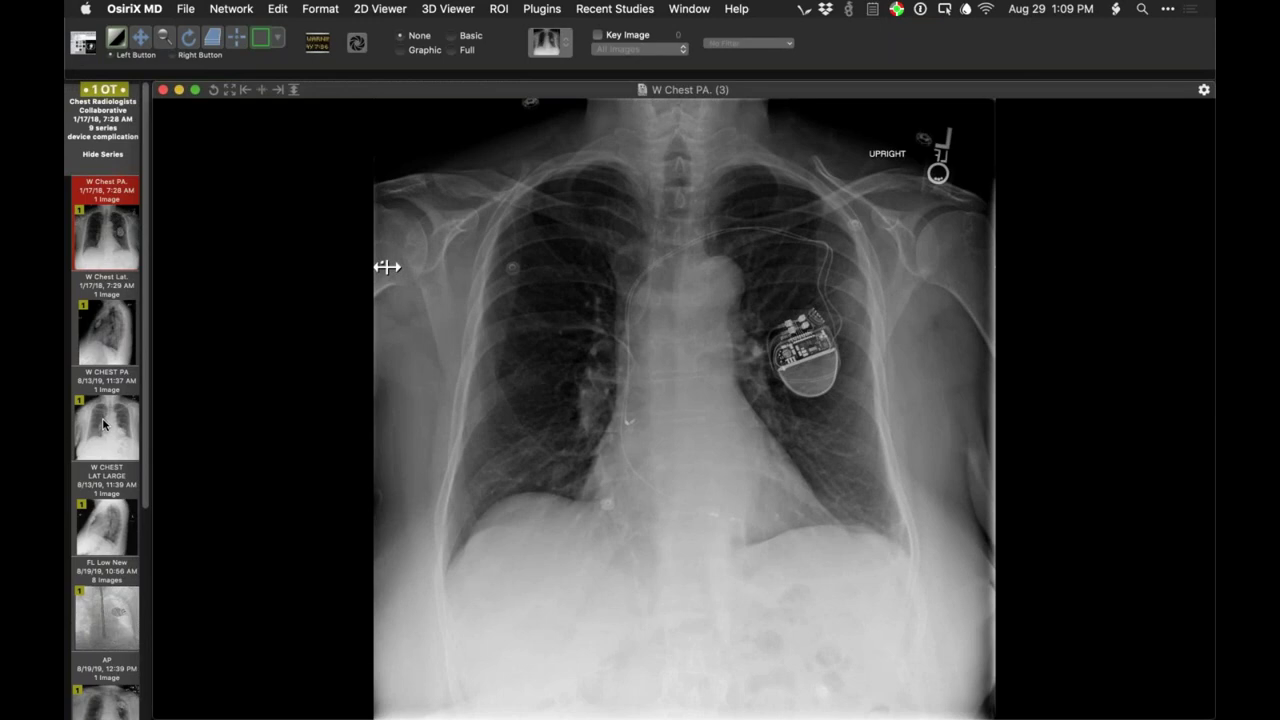
drag(103, 424, 850, 504)
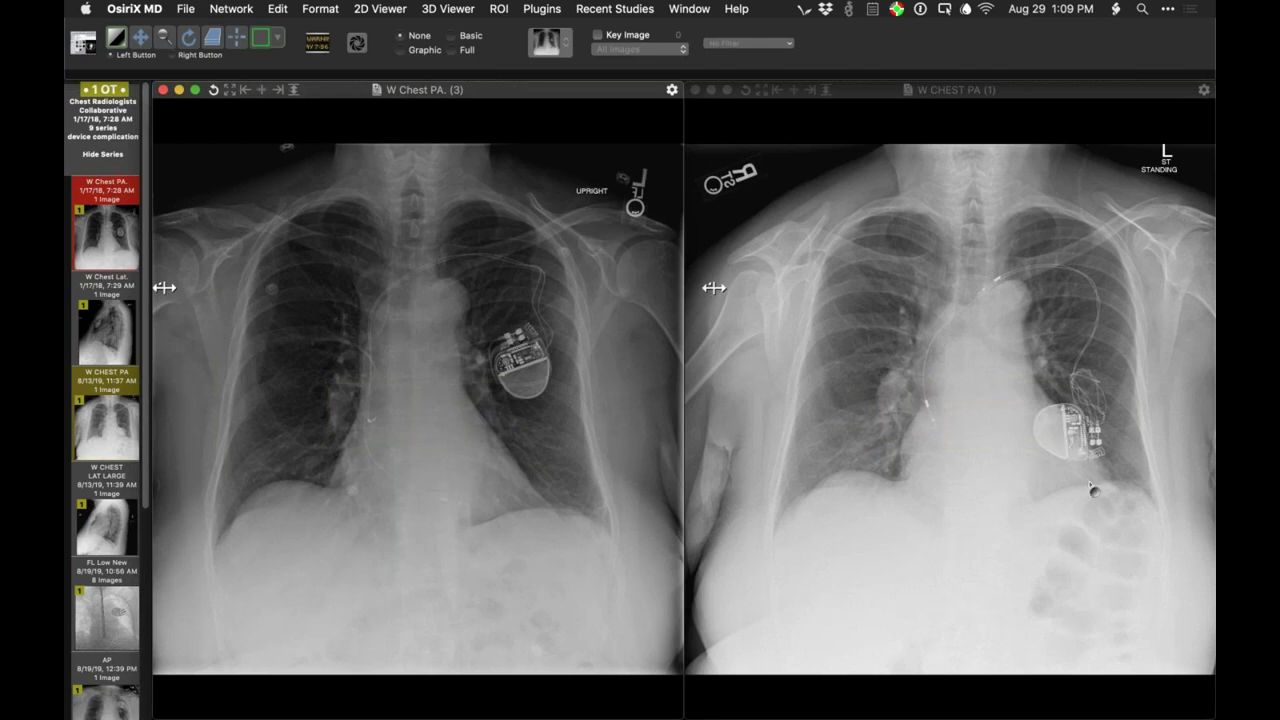
click(1062, 486)
double_click(1062, 486)
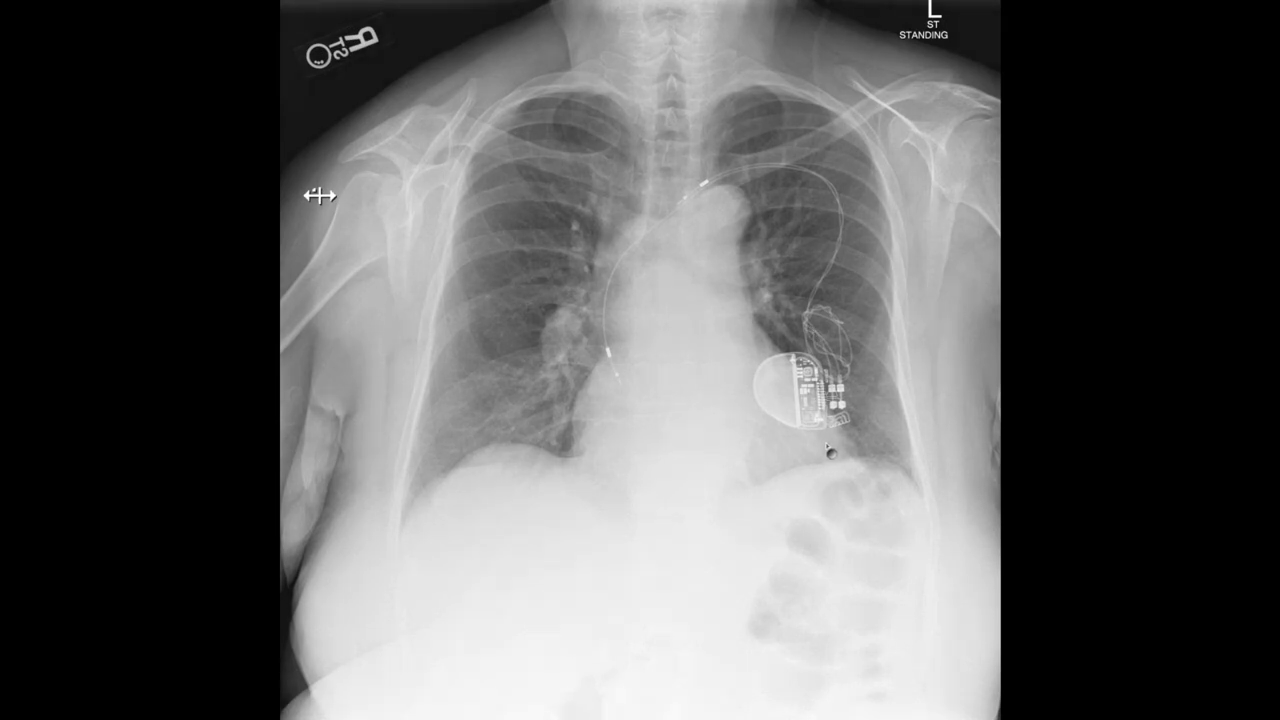
key(Escape)
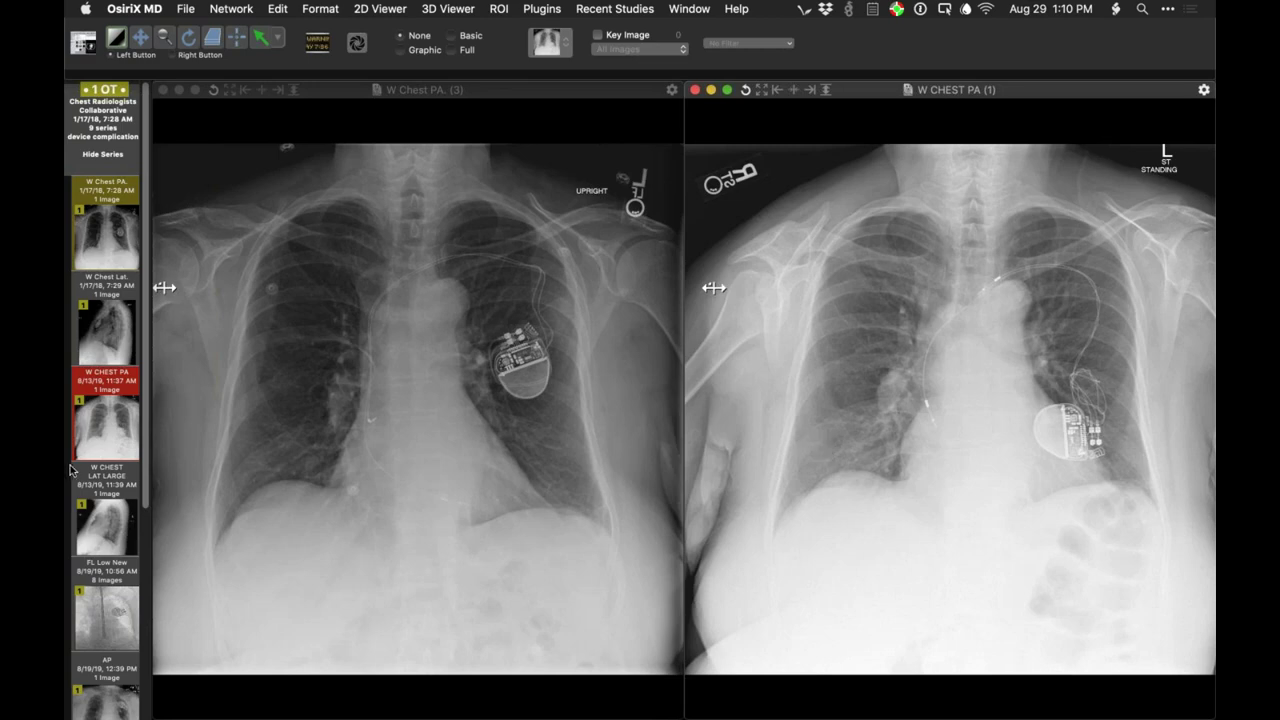
Step: Put the 'Pacemaker flipping in pocket withdrawn leads' report PDF in the left viewer
scroll(90, 450, down, 5)
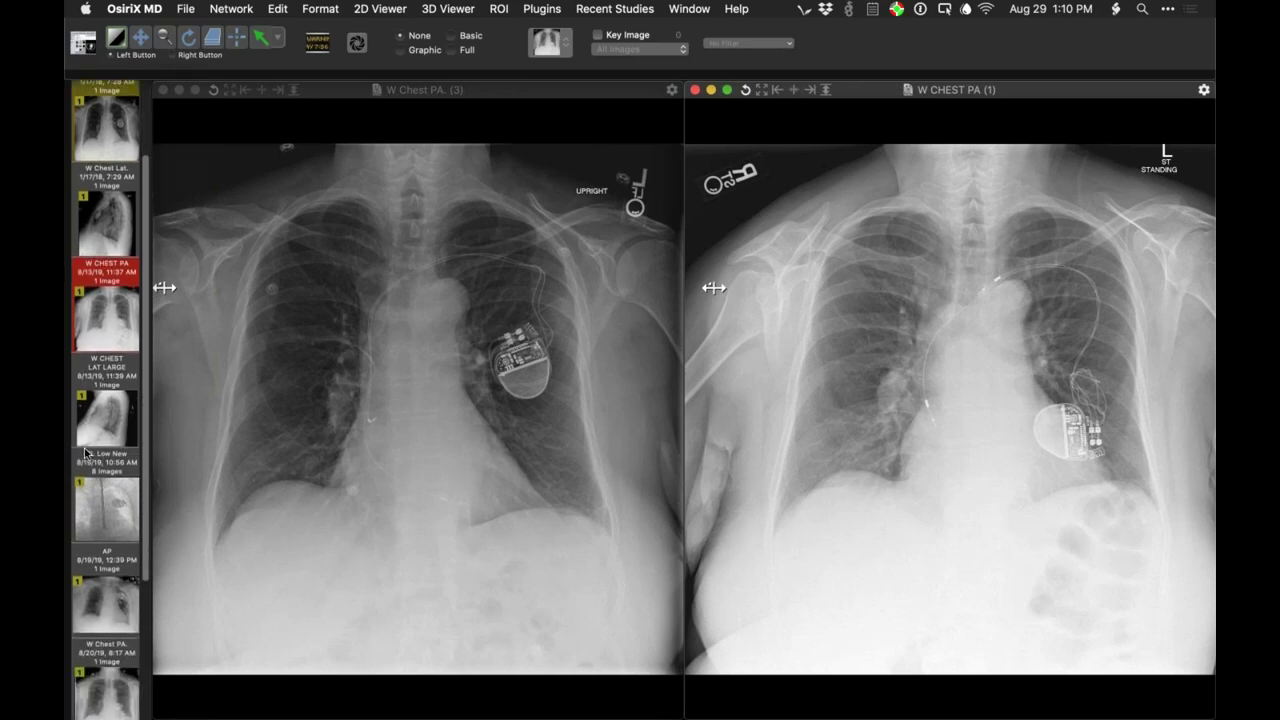
scroll(85, 455, down, 2)
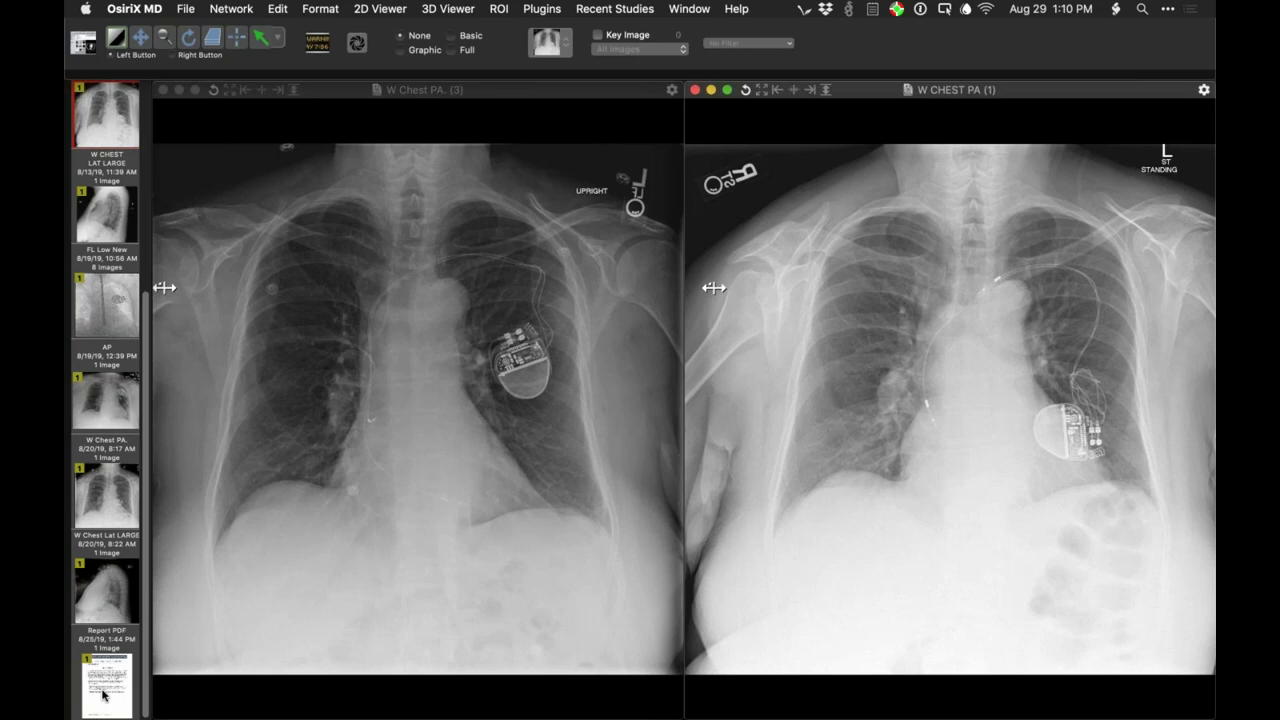
drag(115, 678, 352, 455)
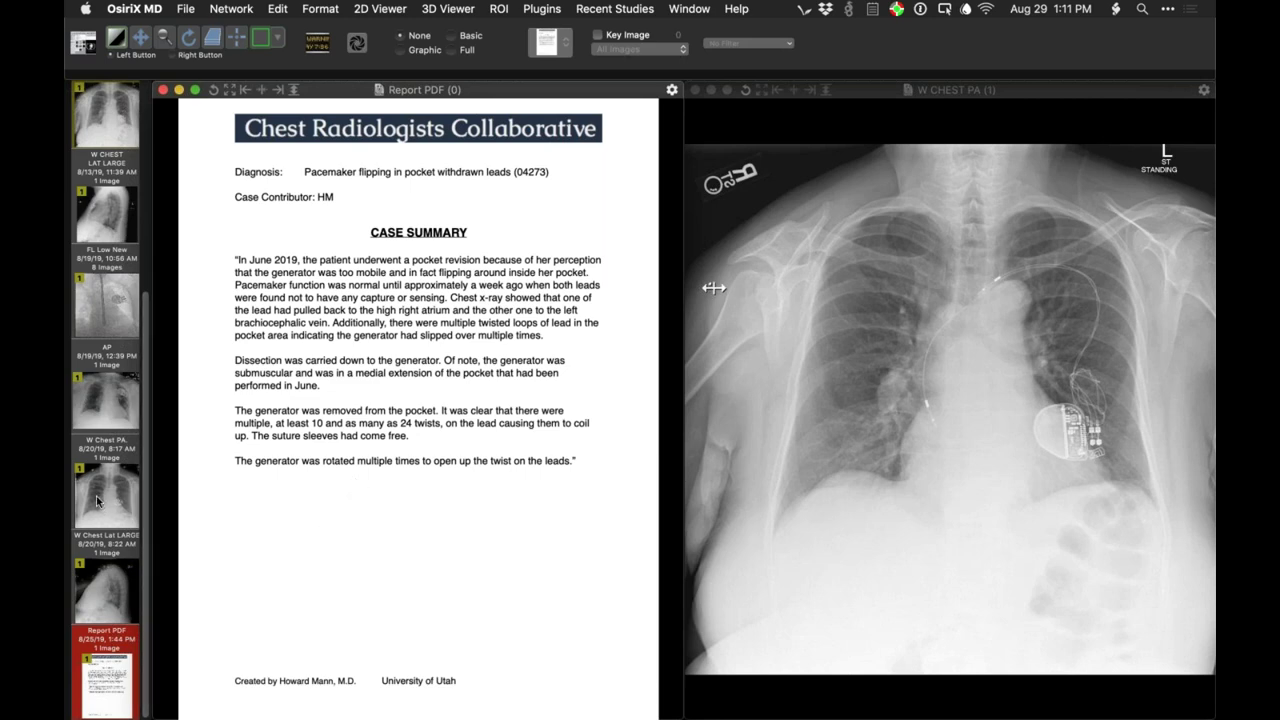
Step: Compare the 8/20/19 film with a zoomed full-screen 8/13/19 film, then close the viewers
drag(97, 501, 322, 494)
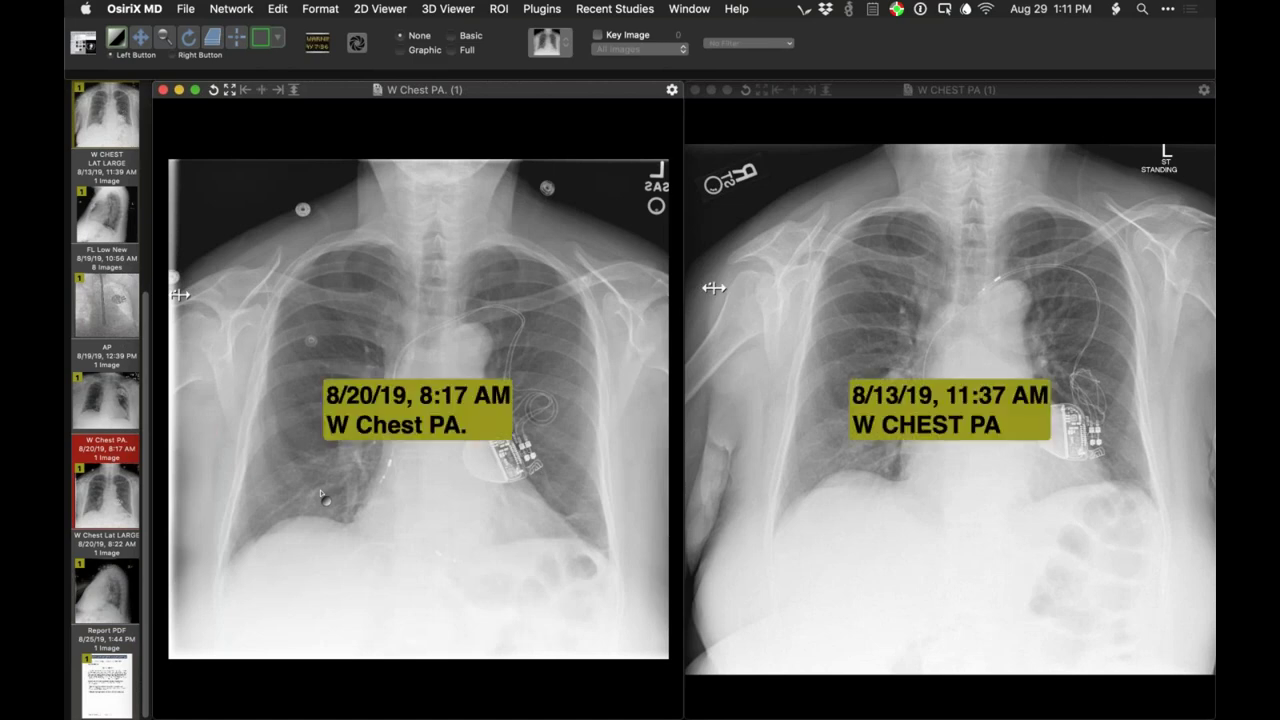
double_click(911, 481)
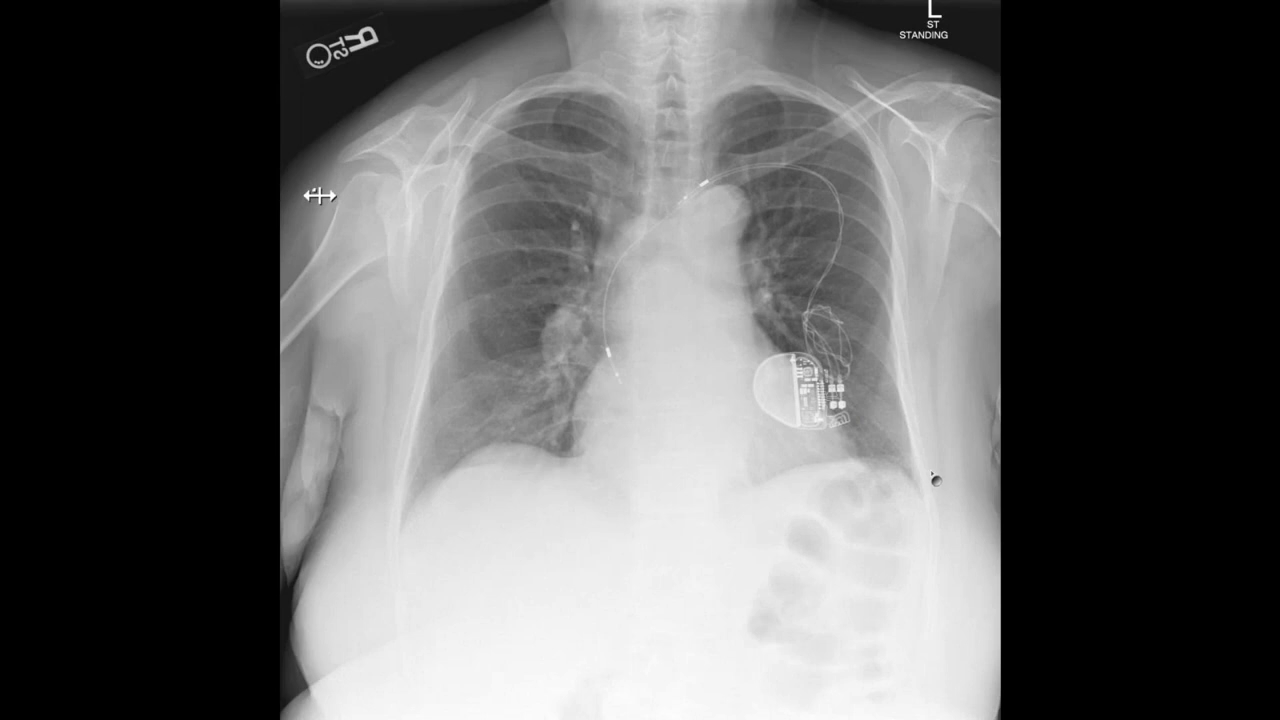
drag(934, 463, 959, 370)
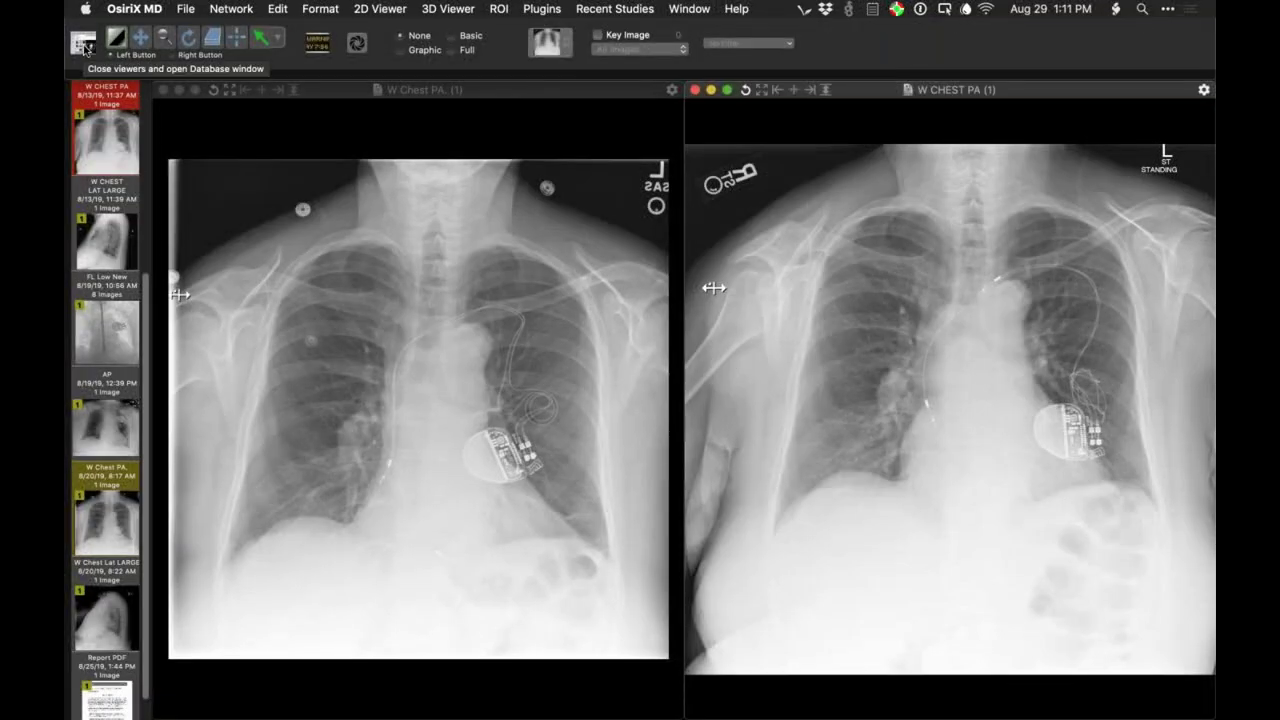
click(84, 44)
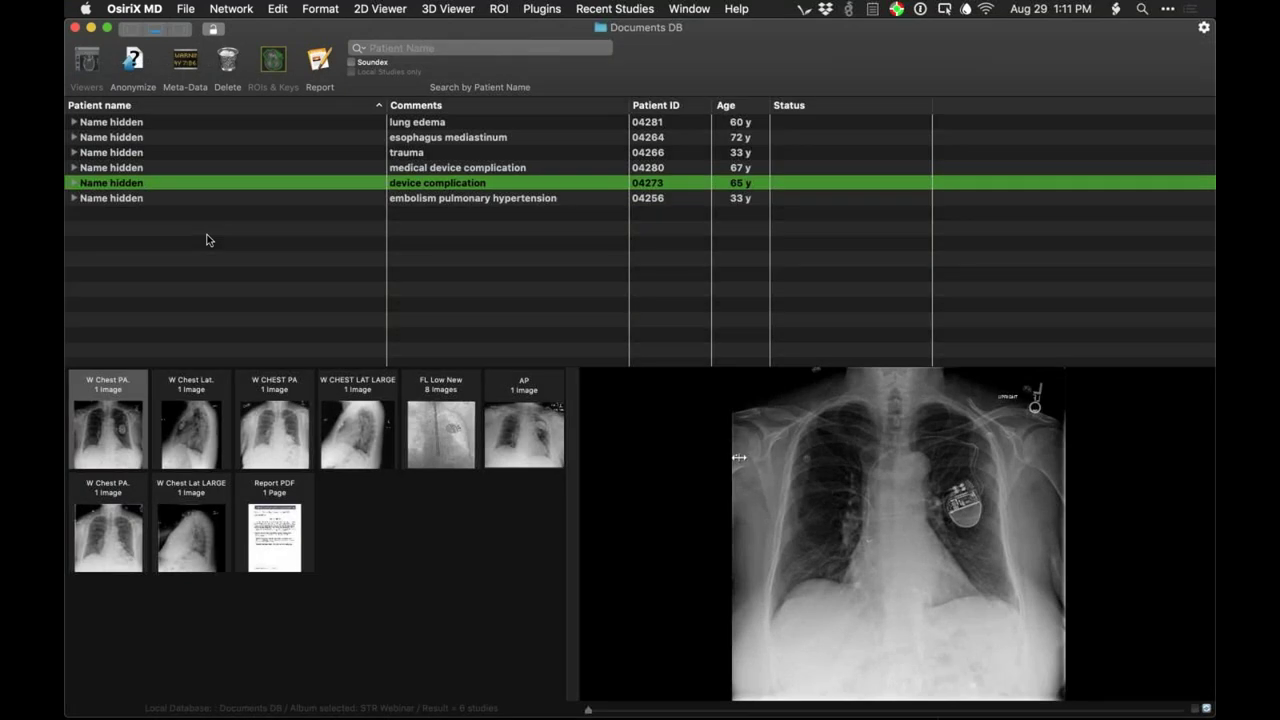
Step: Select the medical device complication study and open its ABDOMEN STD 3 CT series
click(154, 168)
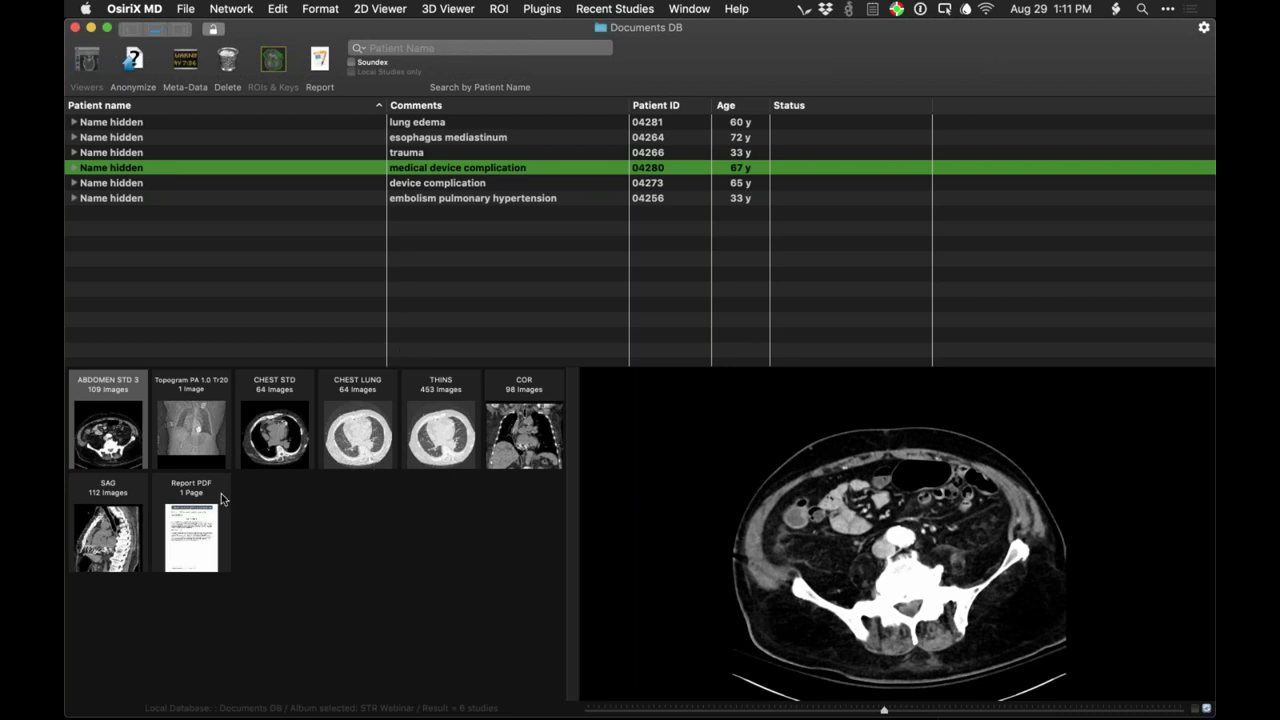
scroll(775, 528, down, 5)
scroll(772, 526, up, 10)
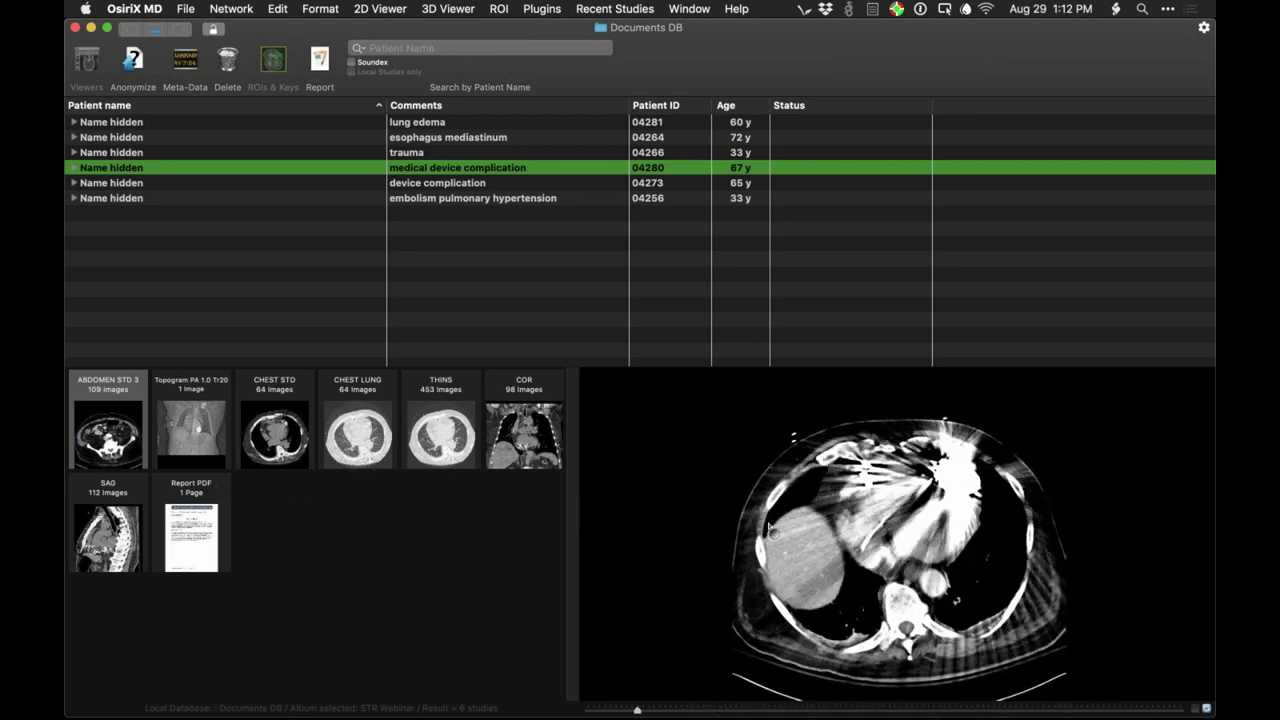
scroll(772, 526, up, 1)
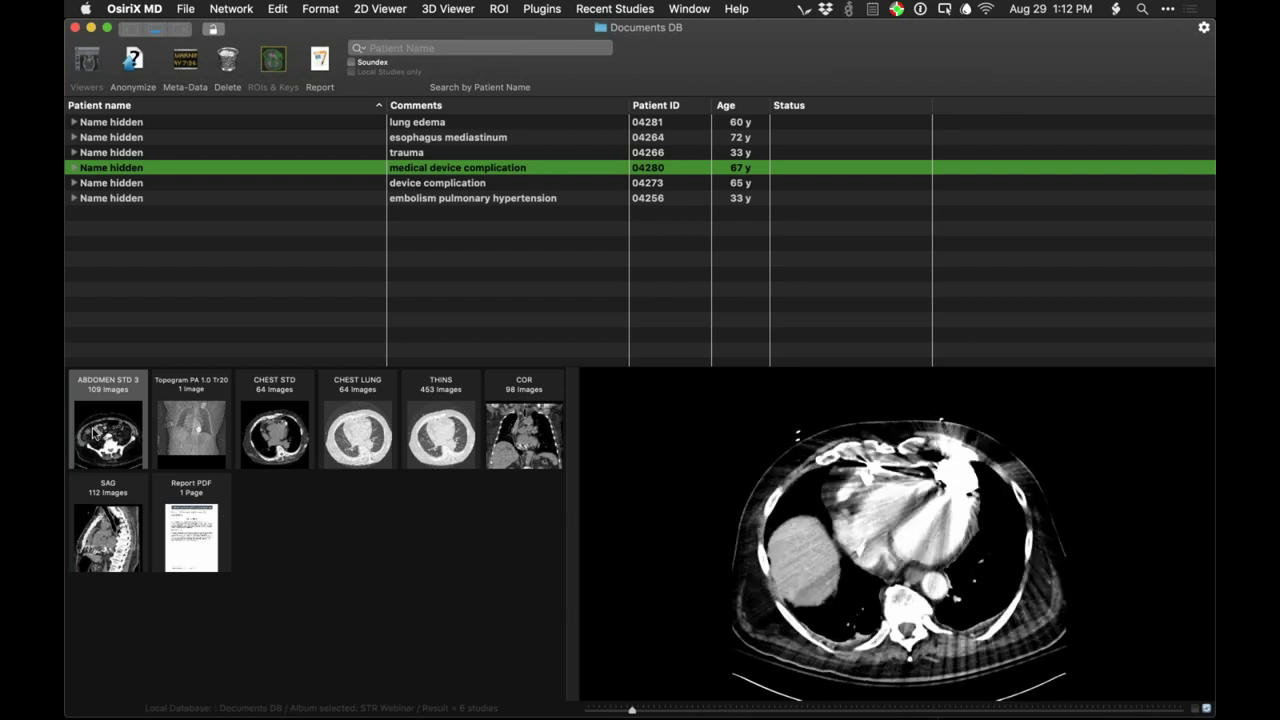
click(95, 433)
double_click(95, 433)
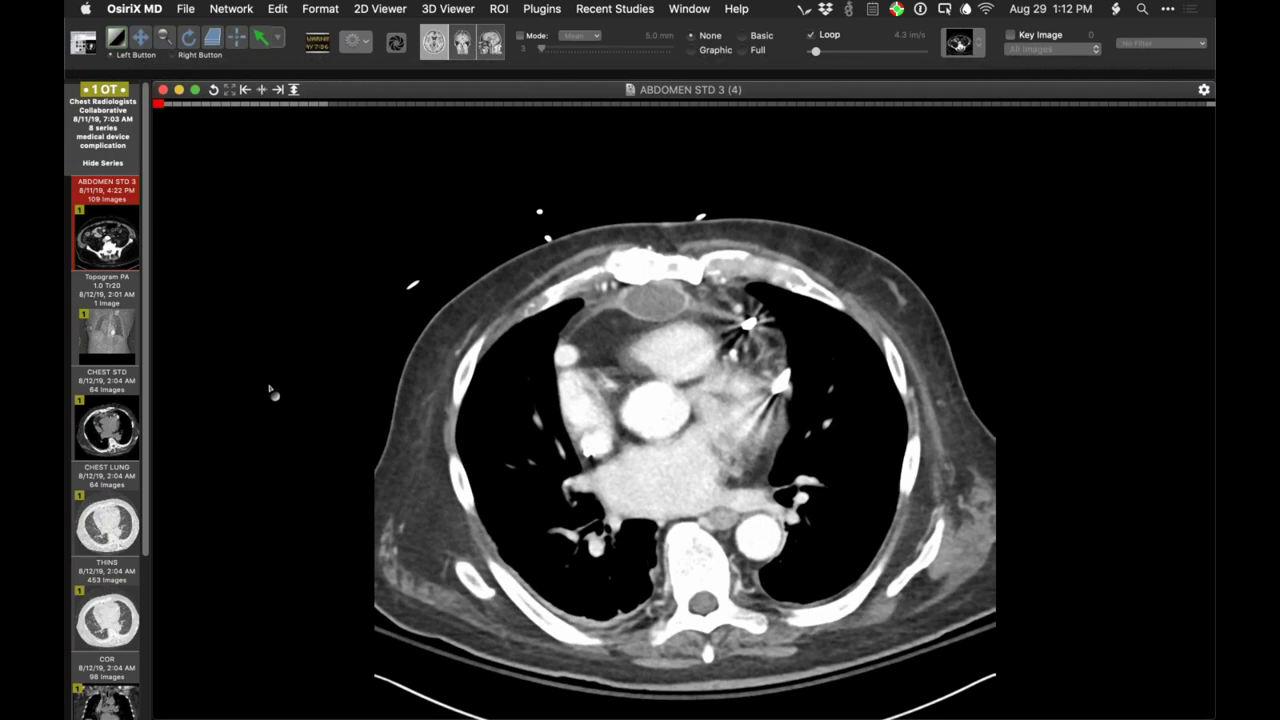
Step: Page ABDOMEN STD 3 axial slices from the great vessels to the heart's pacemaker lead artefacts
scroll(271, 391, down, 9)
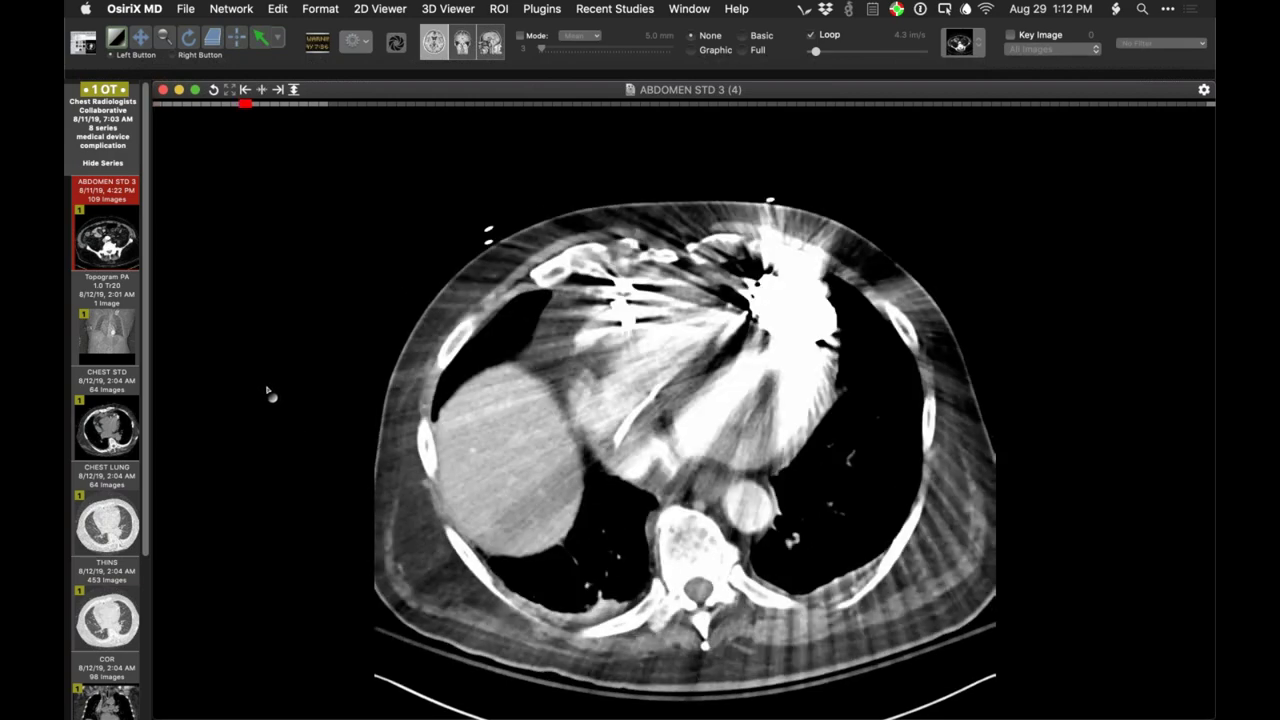
scroll(270, 392, down, 2)
scroll(269, 393, up, 2)
scroll(268, 393, up, 4)
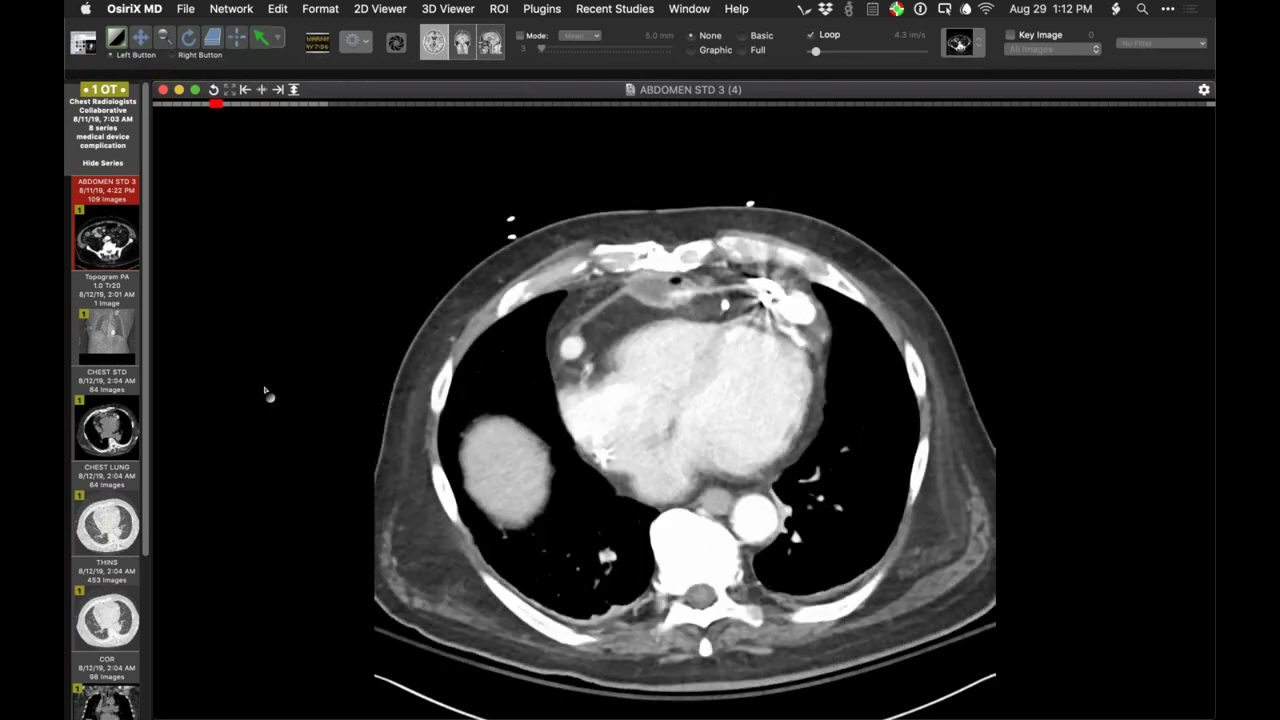
scroll(262, 401, up, 1)
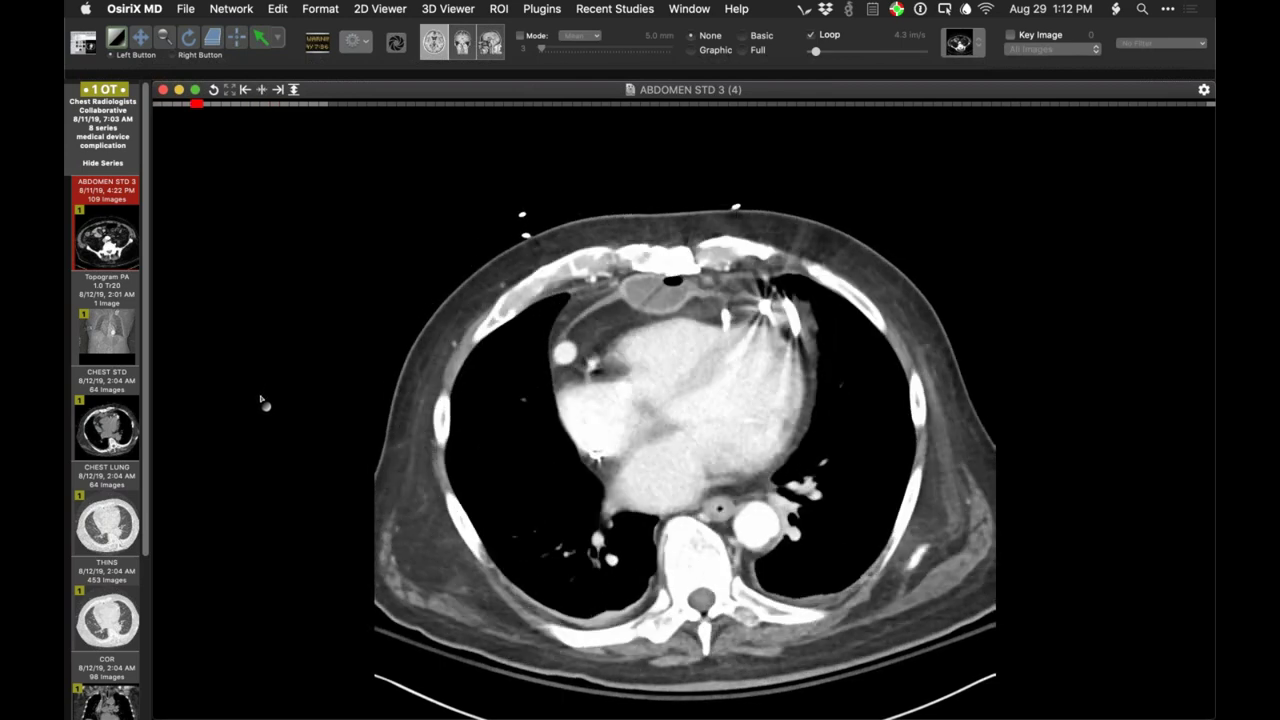
scroll(262, 401, up, 1)
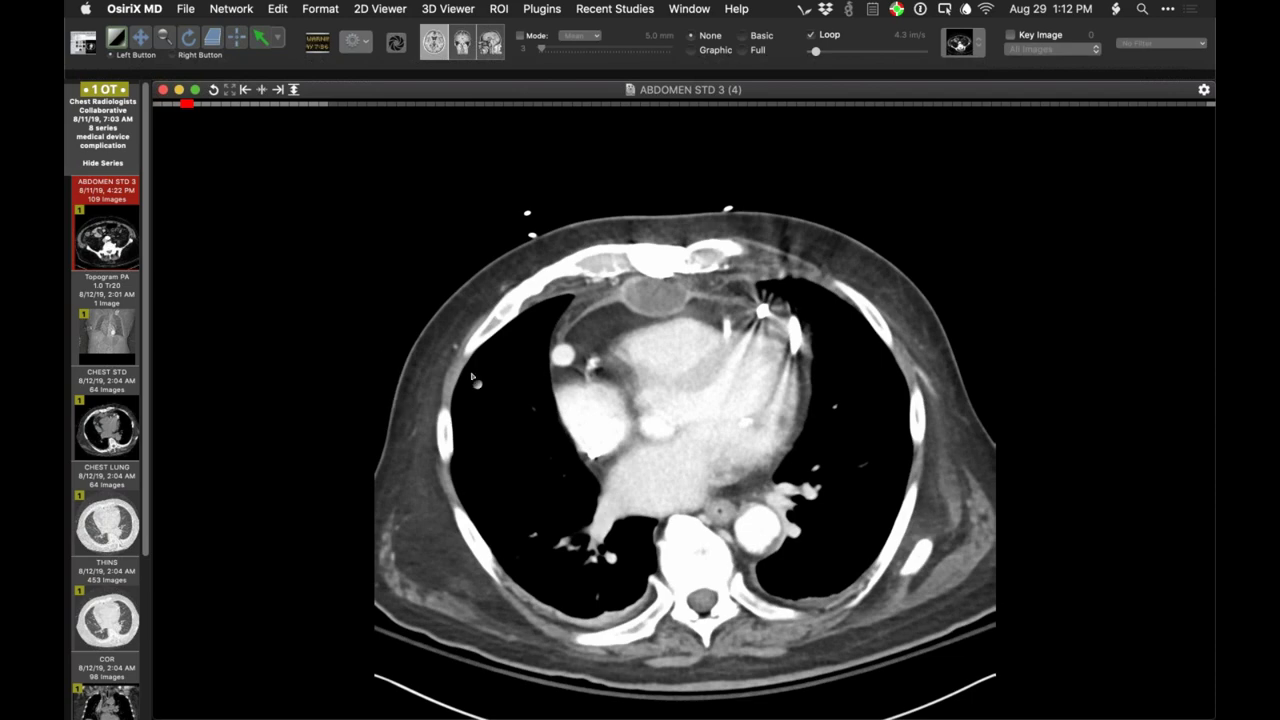
scroll(425, 372, down, 4)
scroll(418, 370, up, 10)
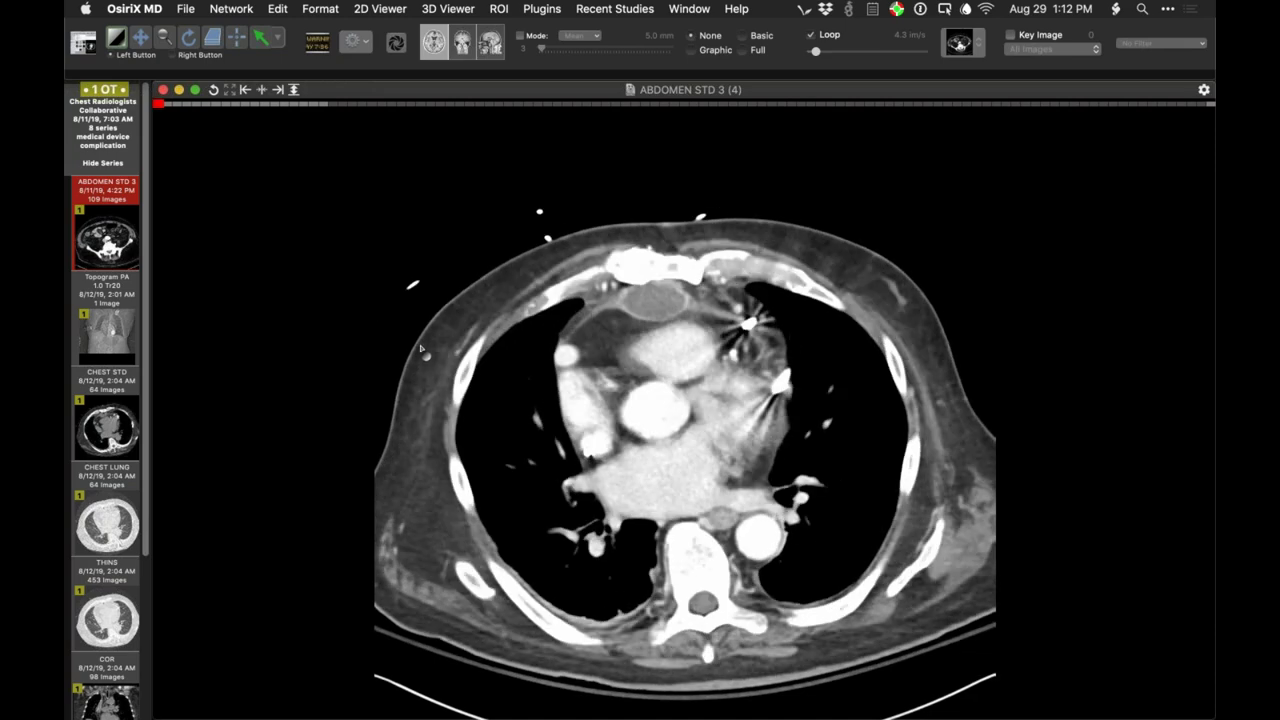
scroll(437, 349, down, 4)
scroll(437, 349, down, 10)
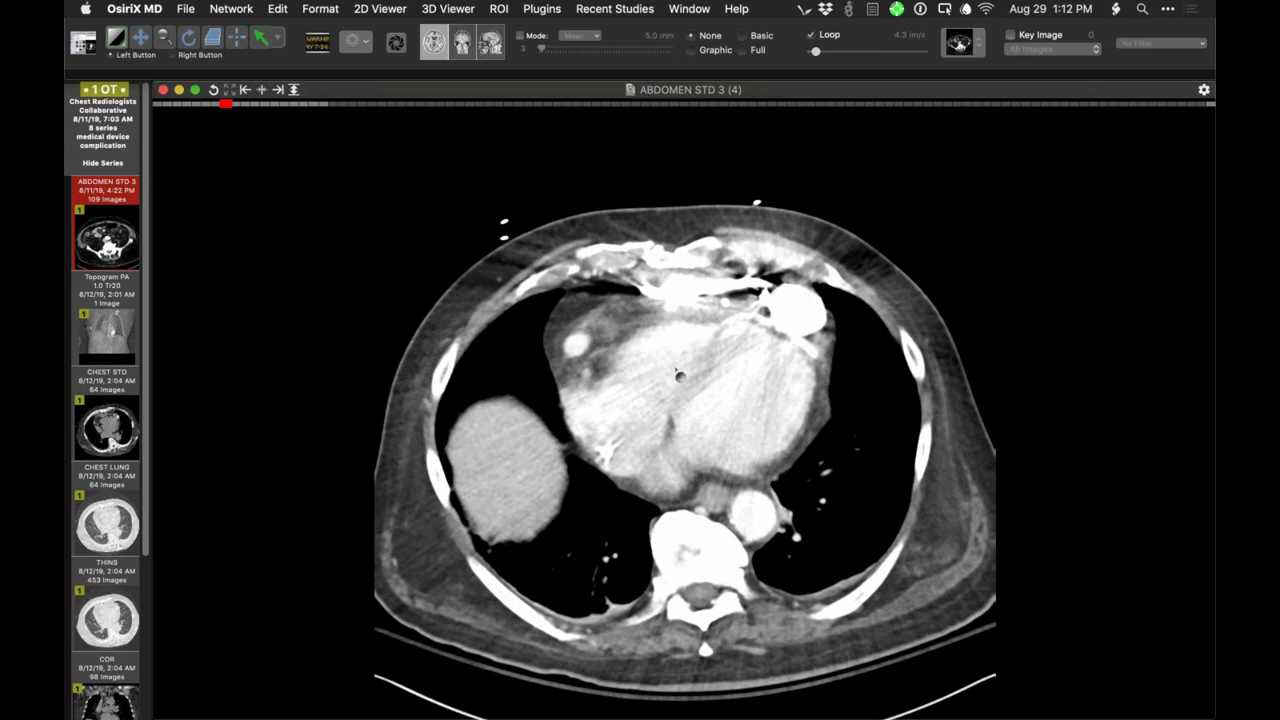
scroll(676, 368, up, 2)
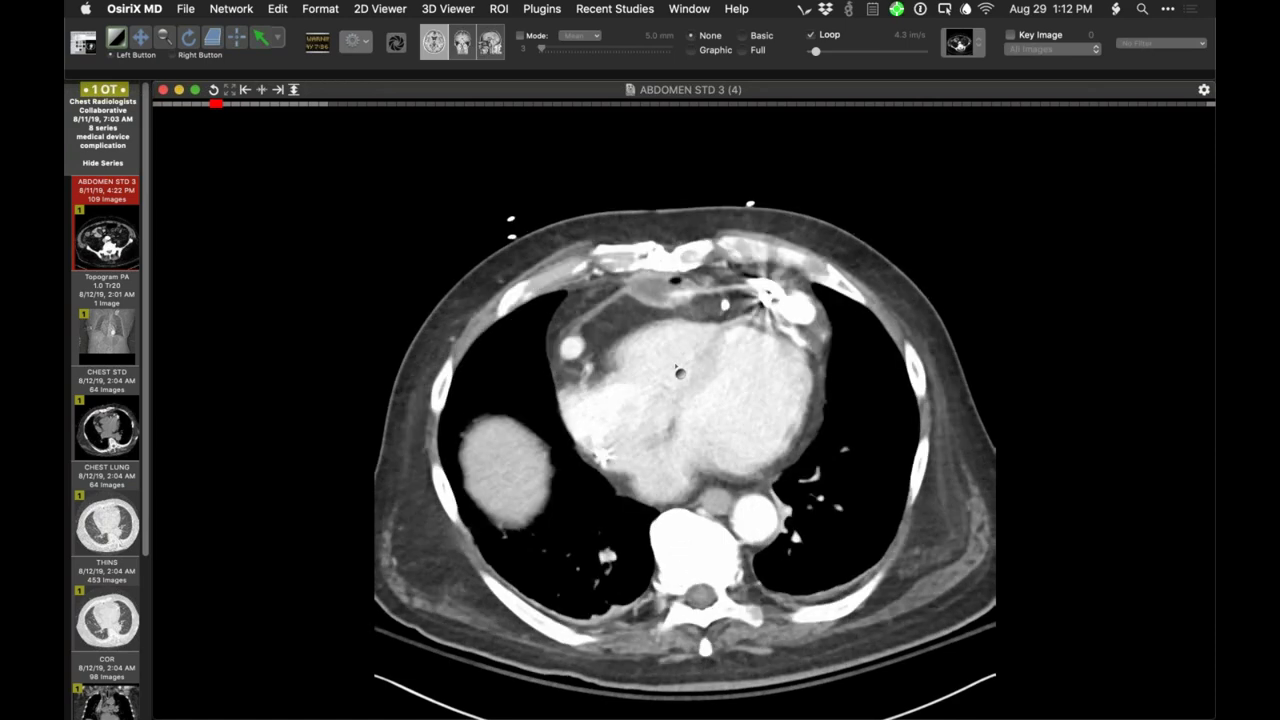
scroll(680, 371, up, 2)
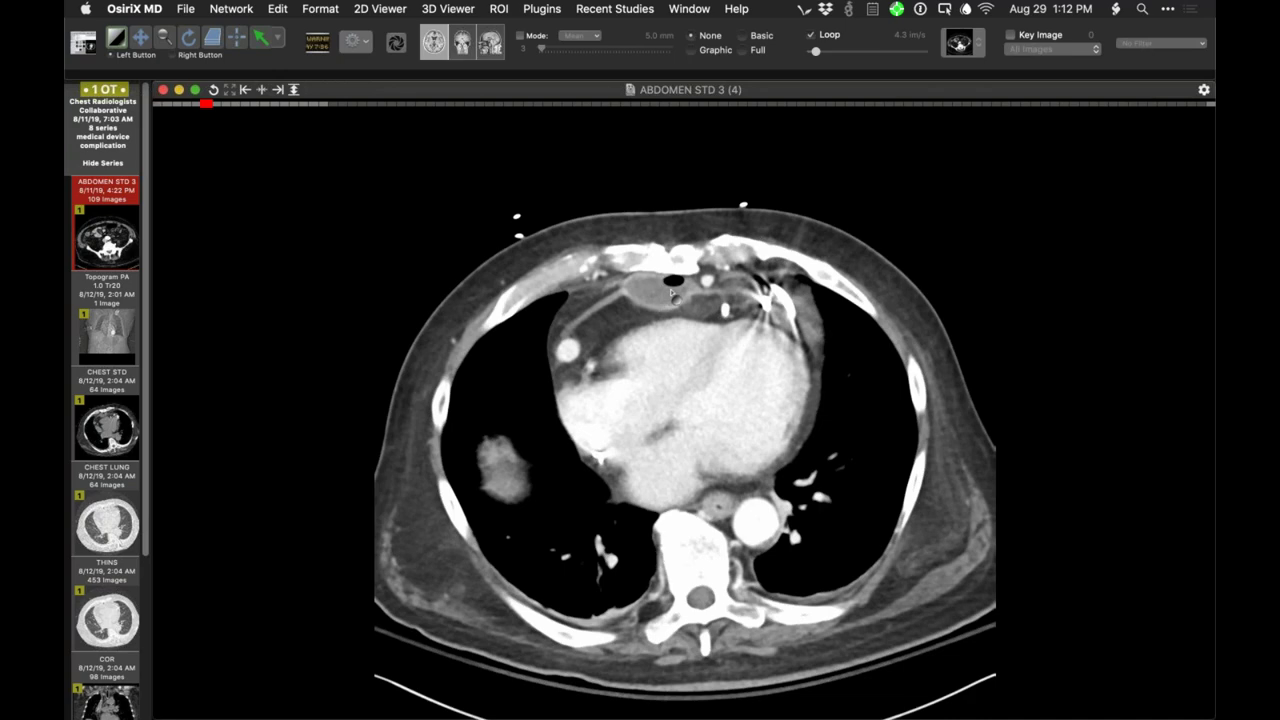
scroll(655, 350, up, 4)
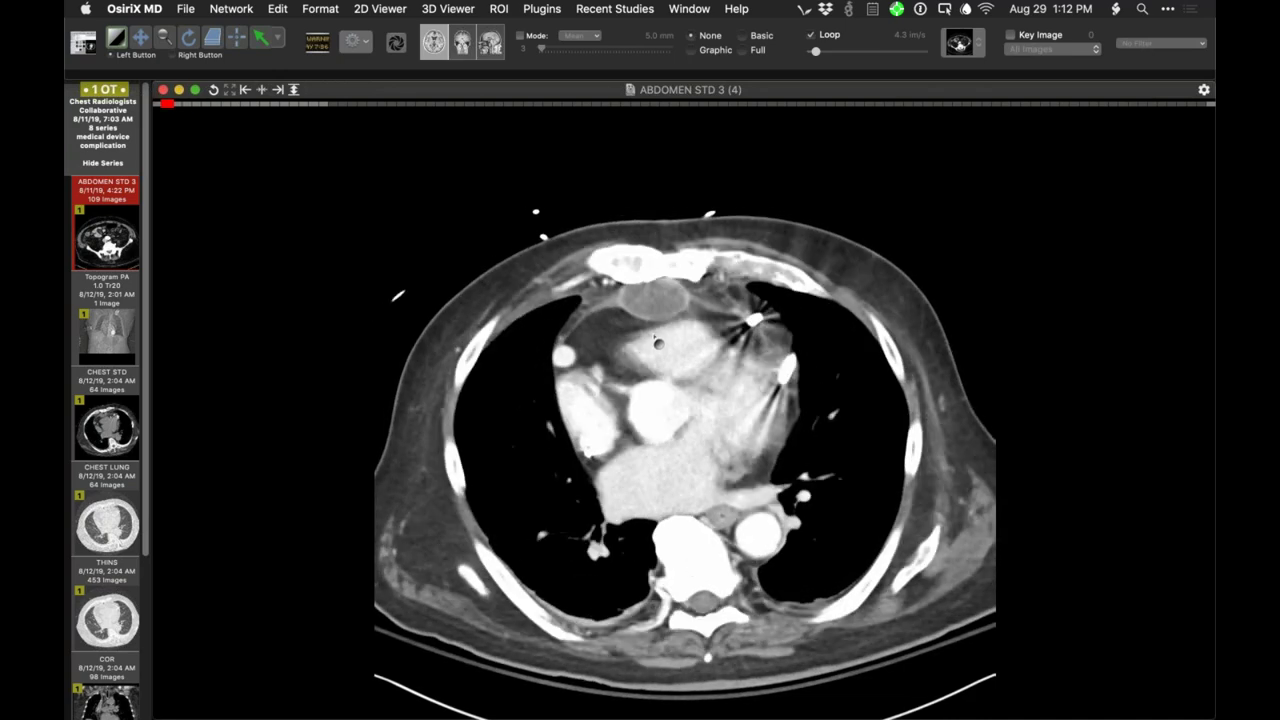
scroll(657, 340, up, 2)
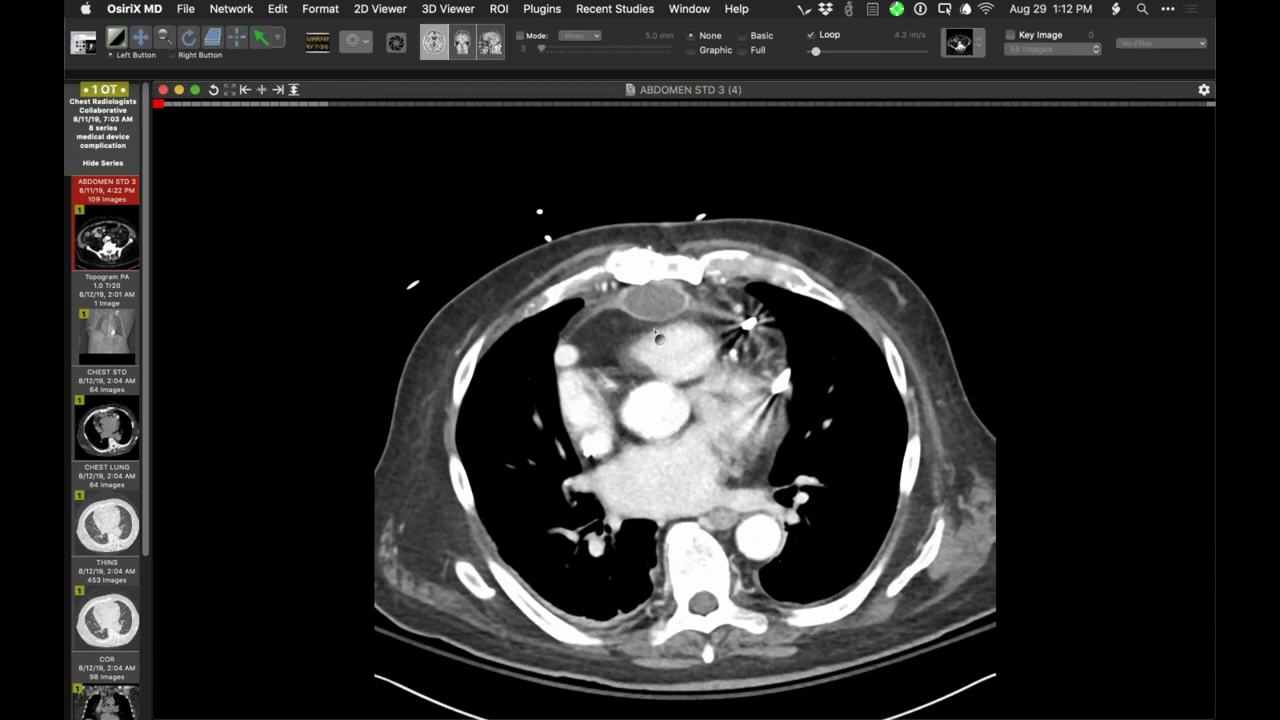
scroll(657, 343, down, 4)
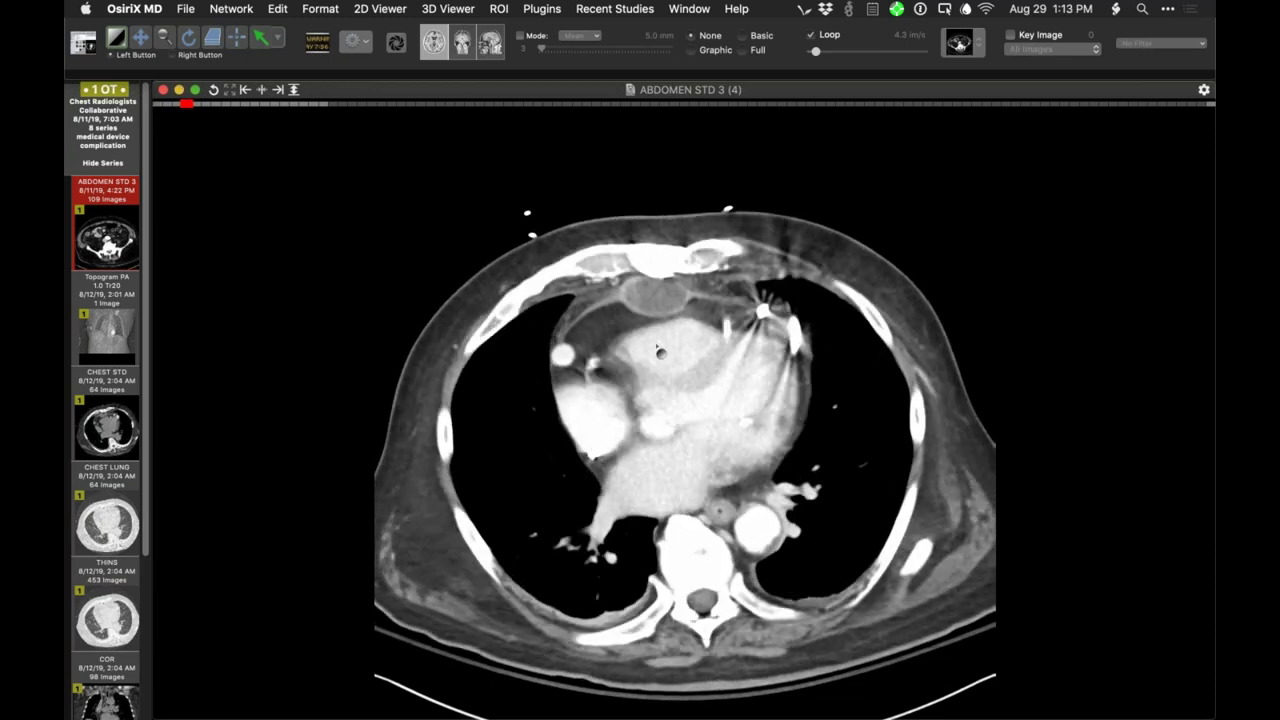
scroll(659, 353, up, 3)
scroll(110, 580, down, 5)
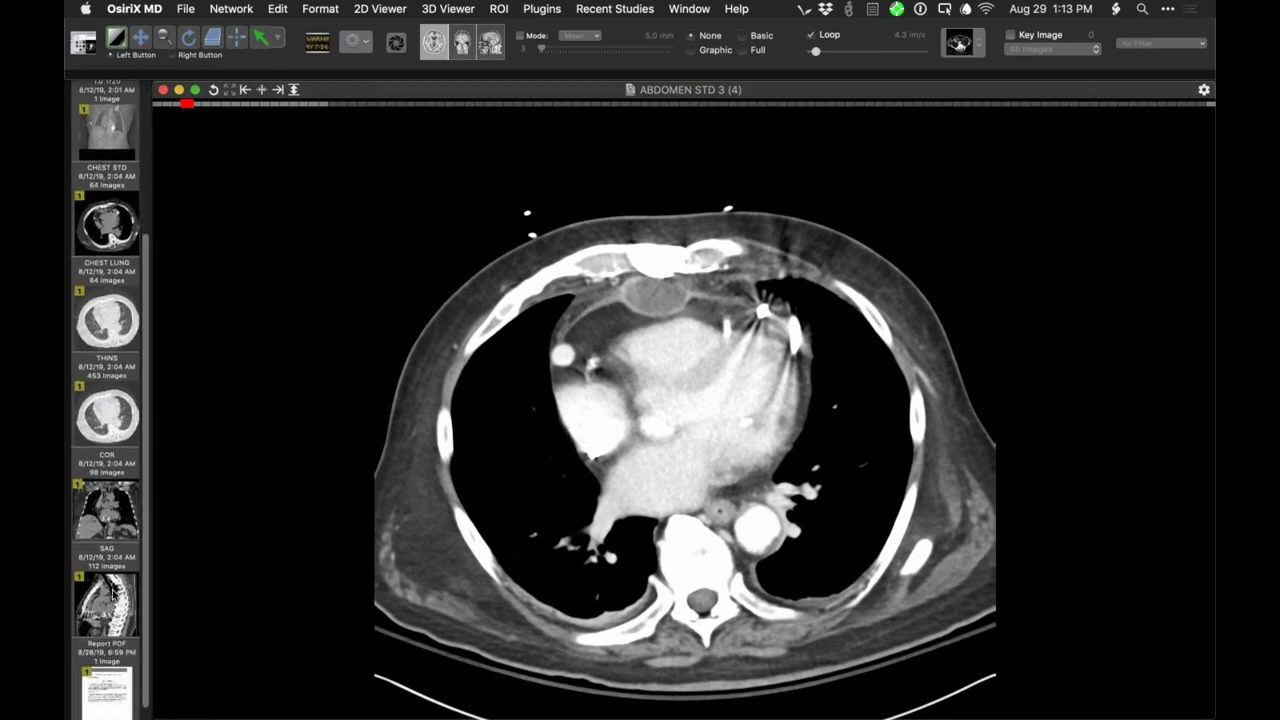
Step: Load the SAG series into the viewer and page through its sagittal slices
drag(97, 612, 560, 490)
scroll(514, 457, down, 15)
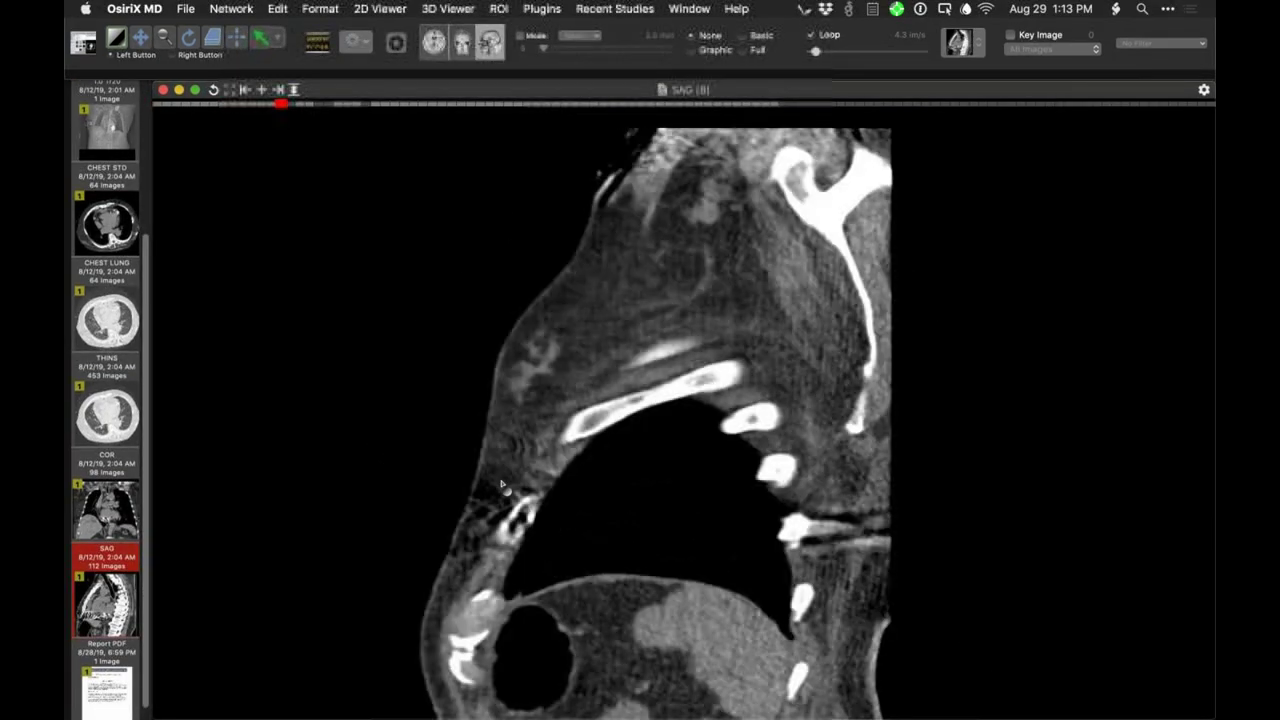
scroll(452, 440, down, 13)
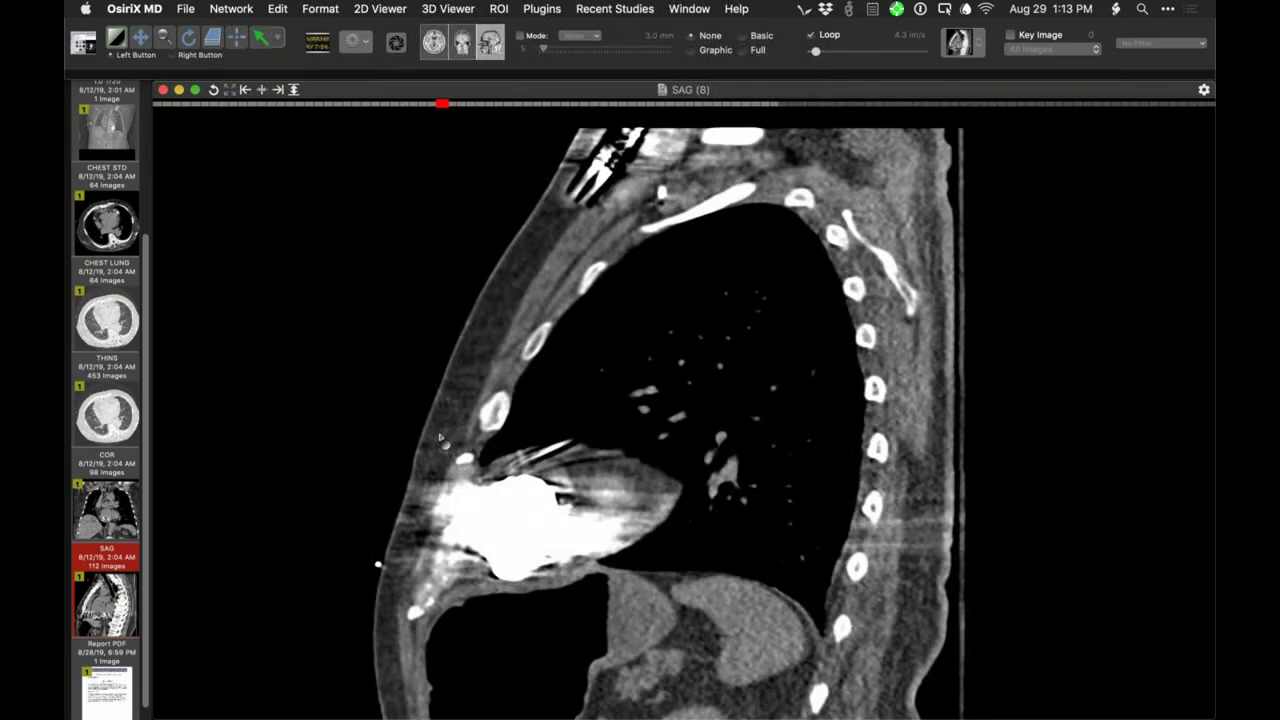
scroll(434, 449, down, 8)
scroll(434, 449, down, 2)
scroll(415, 437, down, 12)
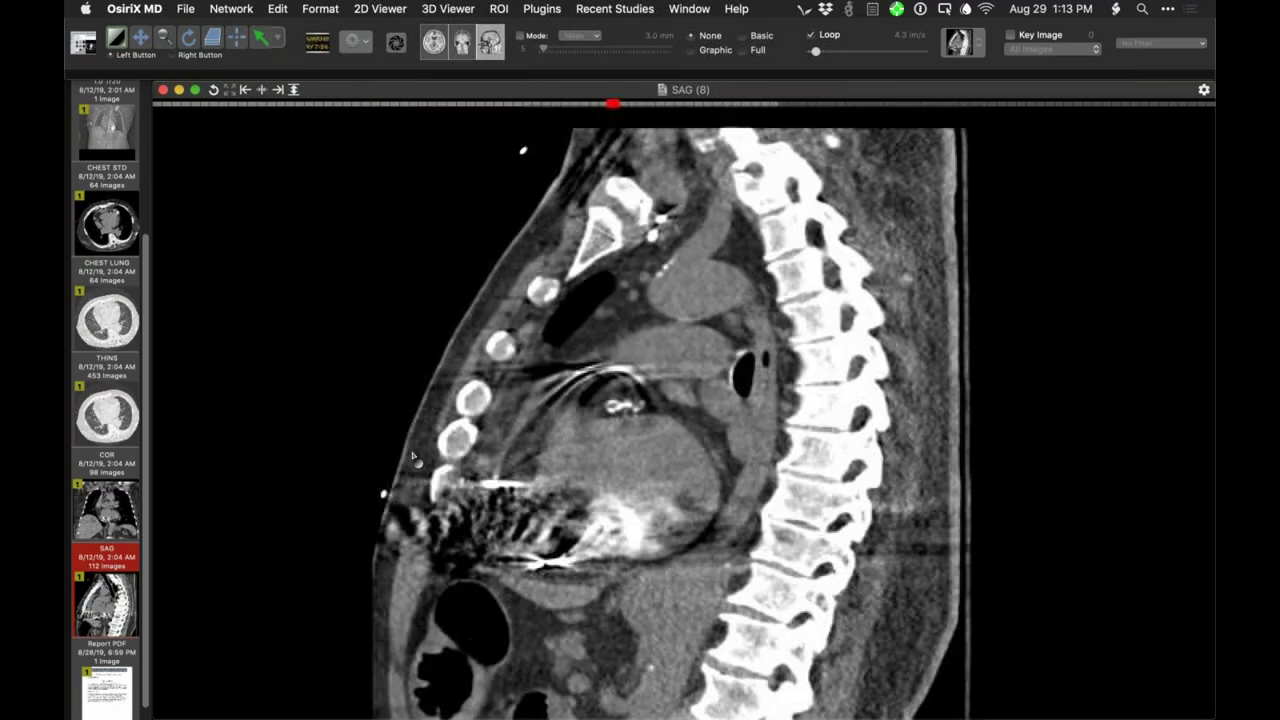
scroll(415, 437, down, 6)
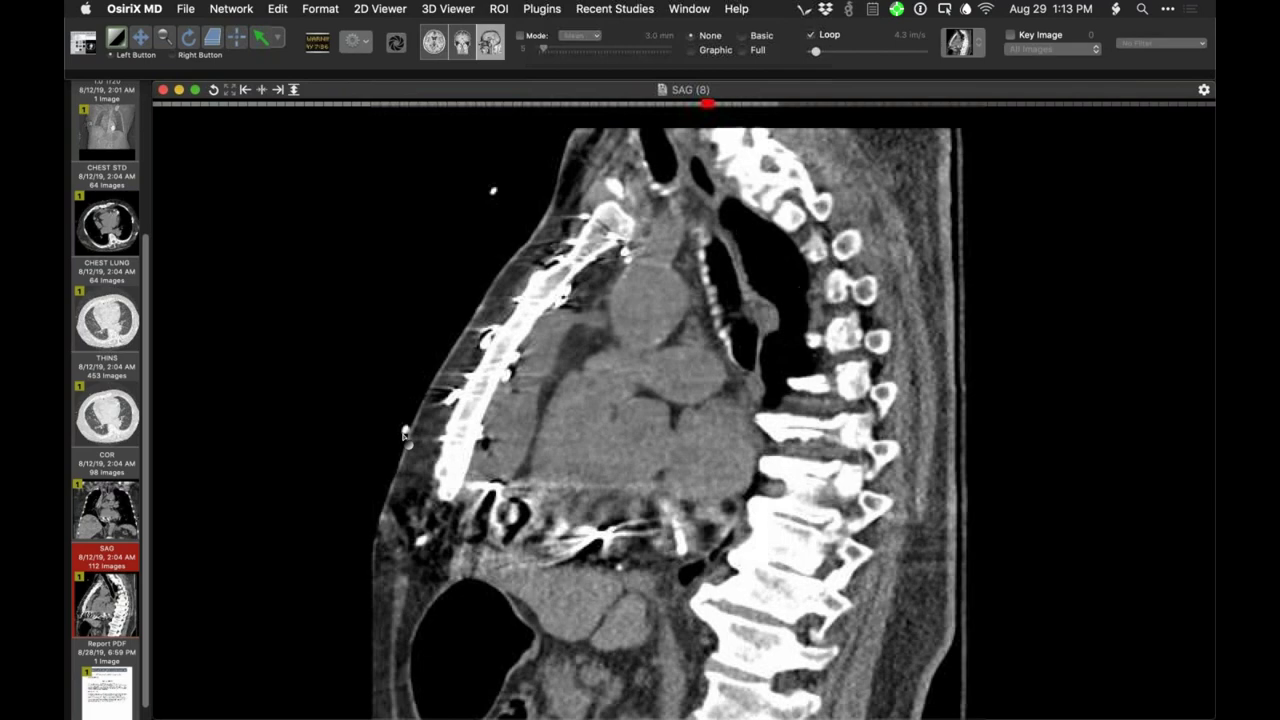
Step: Settle on a sagittal slice through sternum, heart and spine, with the Report PDF beside it
scroll(405, 435, up, 3)
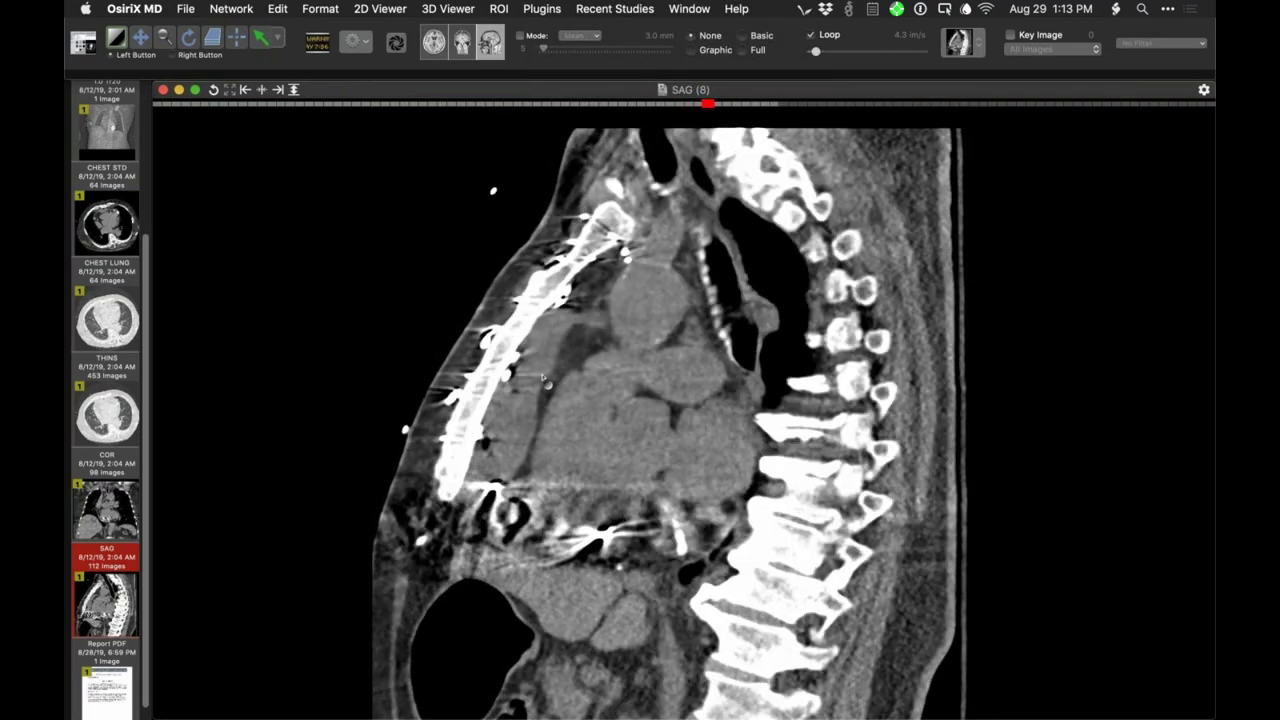
scroll(366, 460, down, 3)
scroll(365, 466, down, 4)
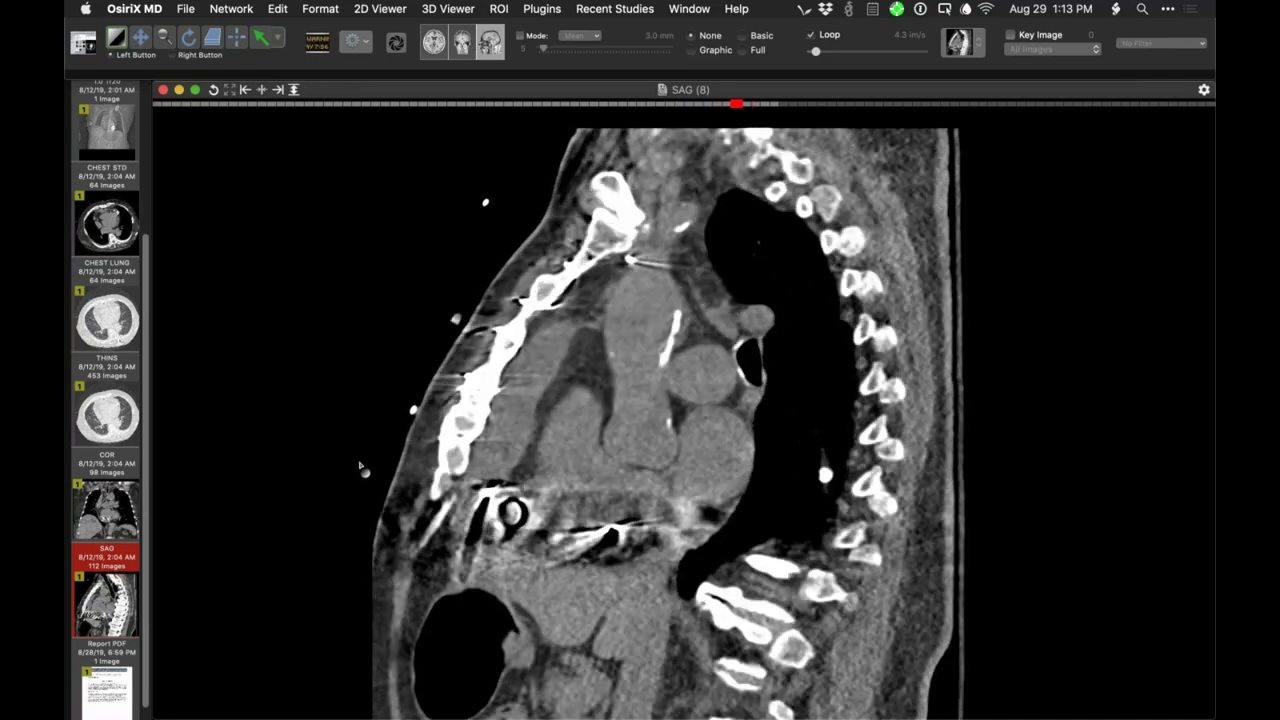
scroll(365, 470, down, 1)
scroll(364, 470, up, 1)
double_click(115, 683)
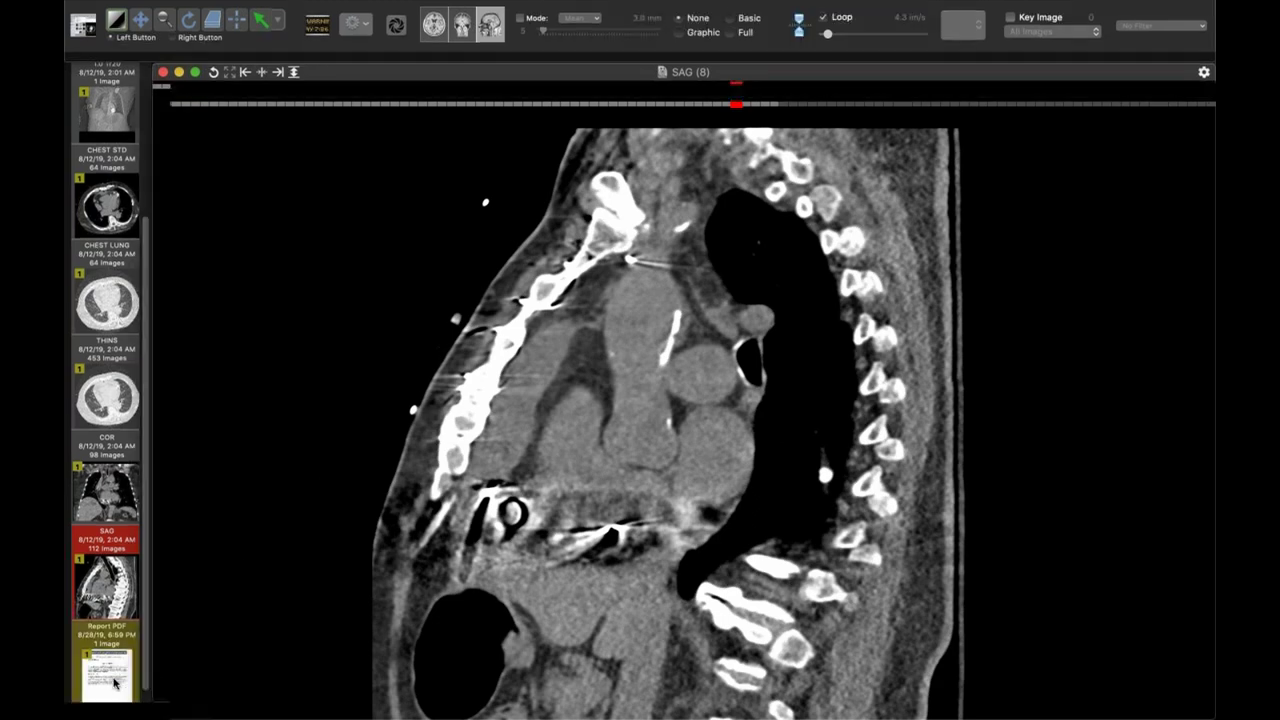